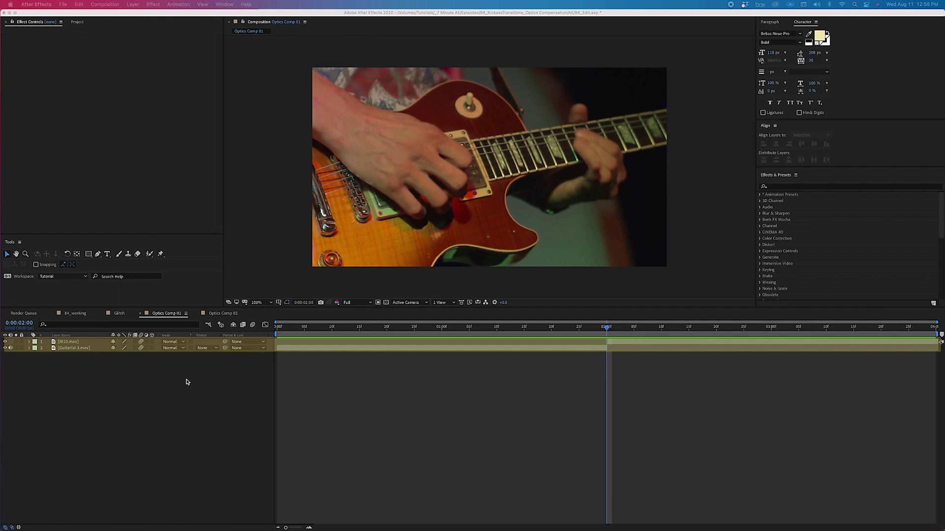
- Add a new adjustment layer above the two clips and name it Transition
left_click(186, 381)
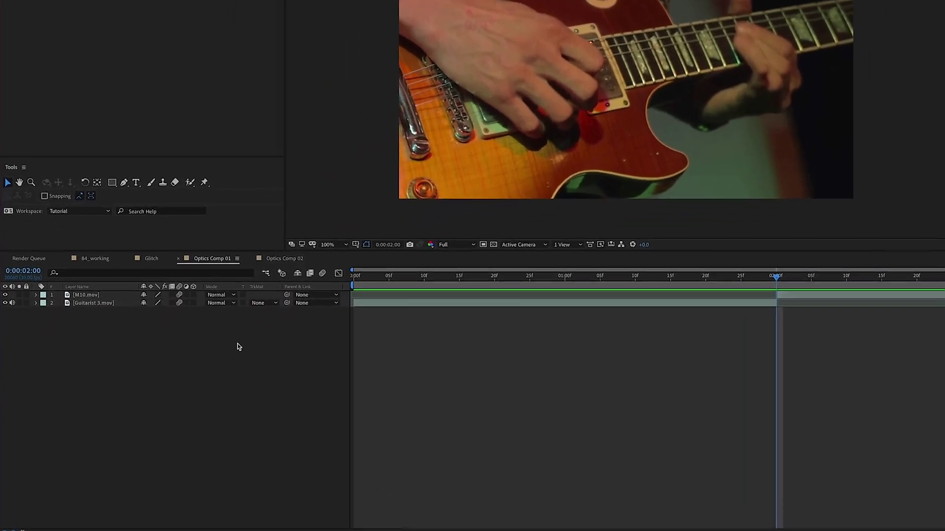
right_click(362, 278)
mouse_move(455, 243)
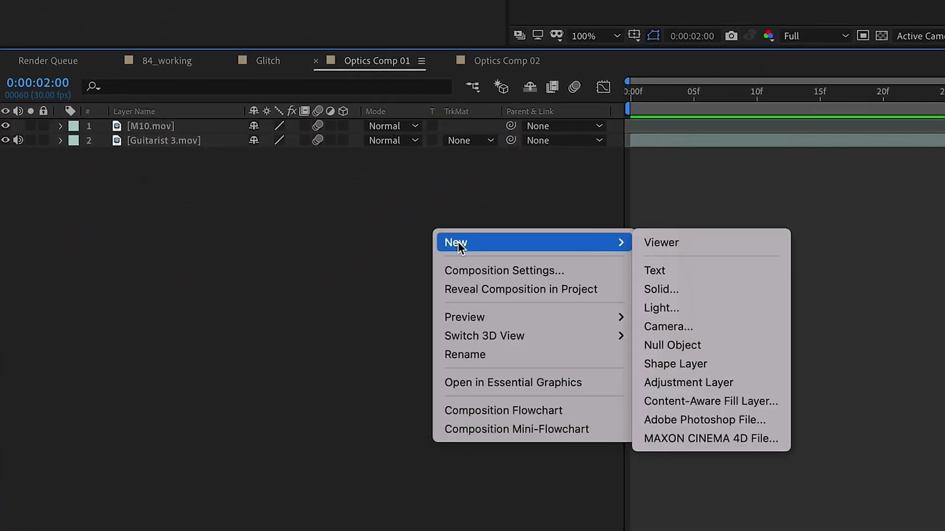
left_click(759, 385)
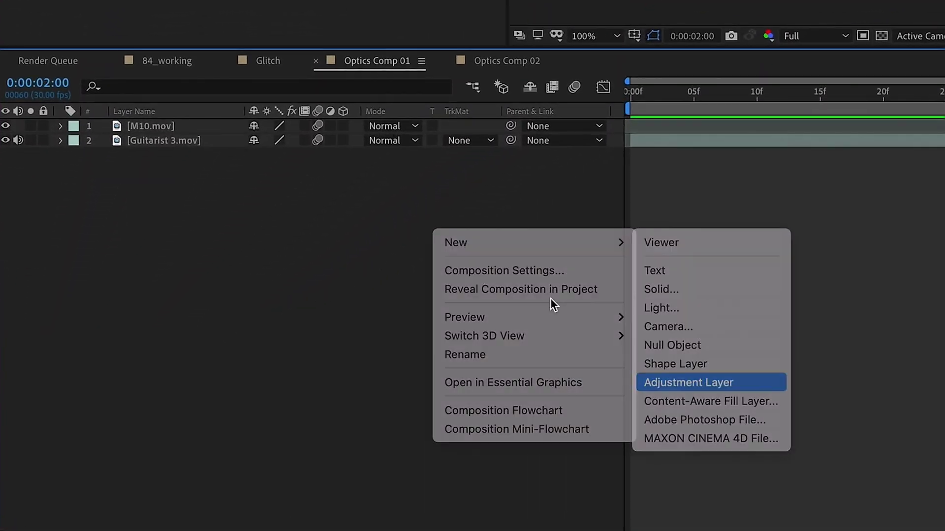
key("Return")
type("Transition")
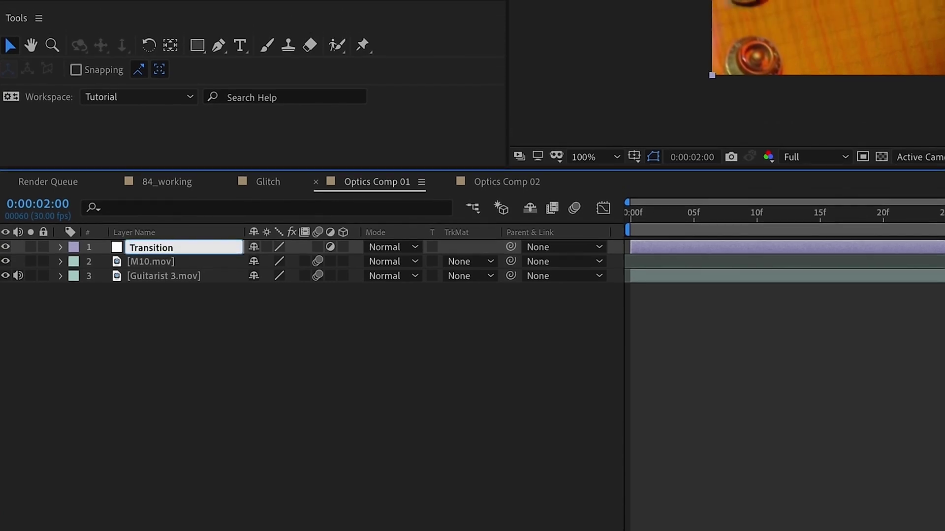
key("Return")
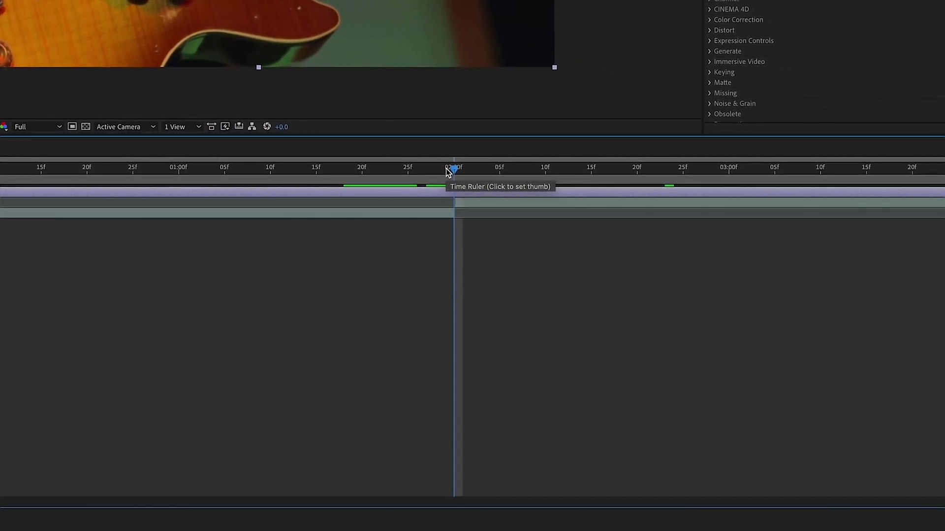
- Trim the Transition layer to about 20 frames starting at 2:00
key("alt+bracketleft")
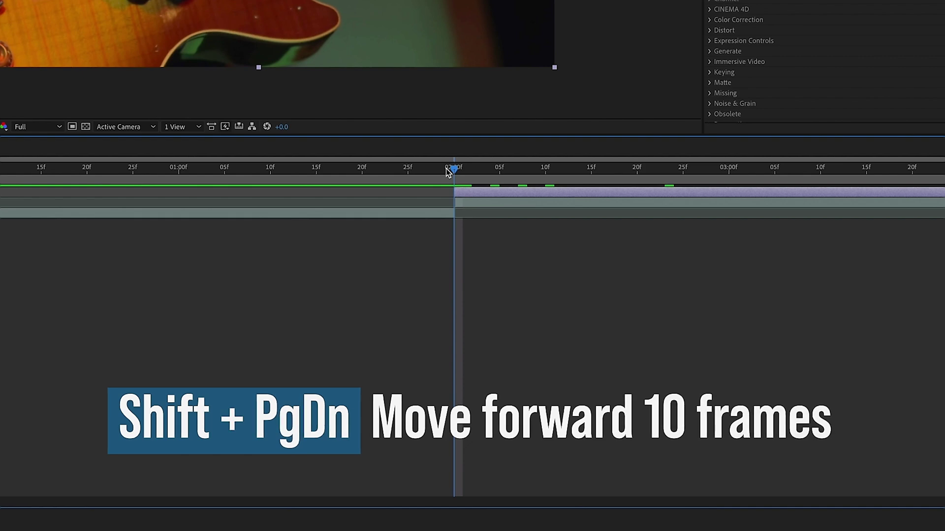
key("shift+Page_Down")
key("shift+Page_Down")
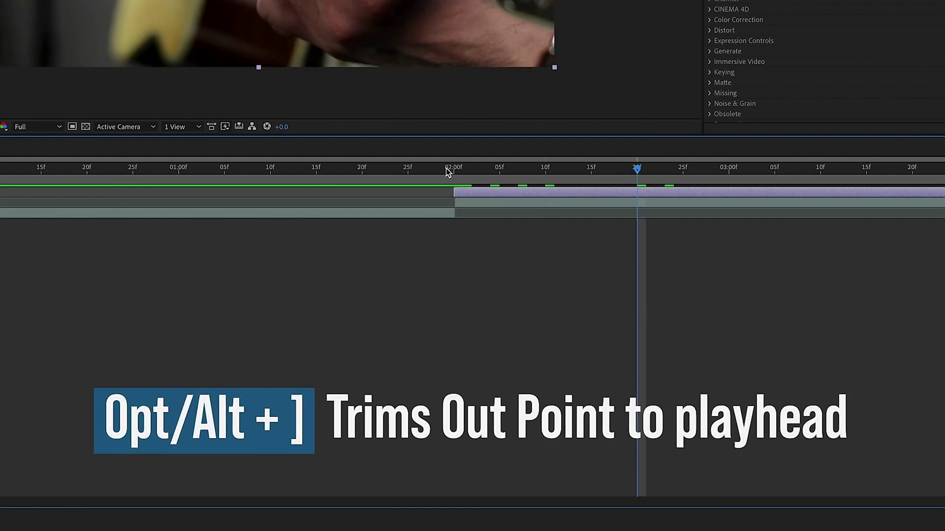
key("alt+bracketright")
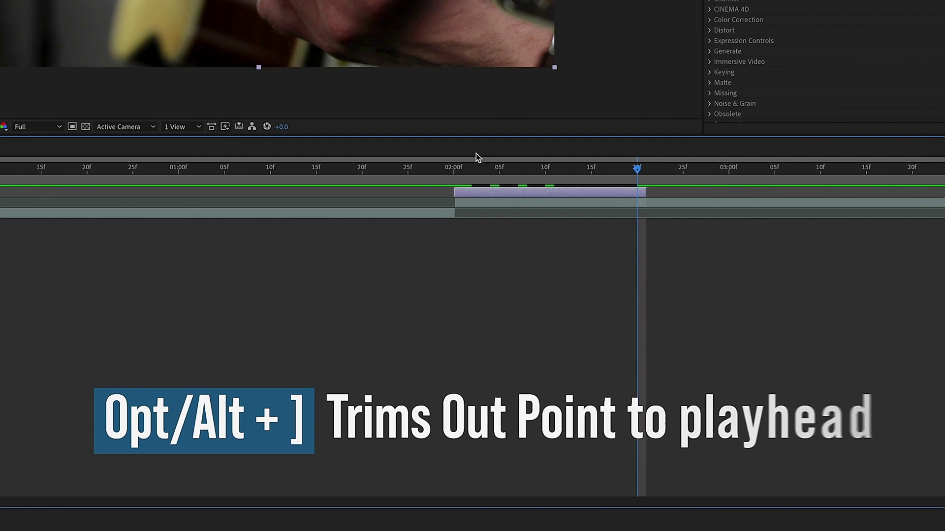
- Slide the Transition layer about 10 frames earlier to straddle the cut, with the playhead back at 2:00
key("i")
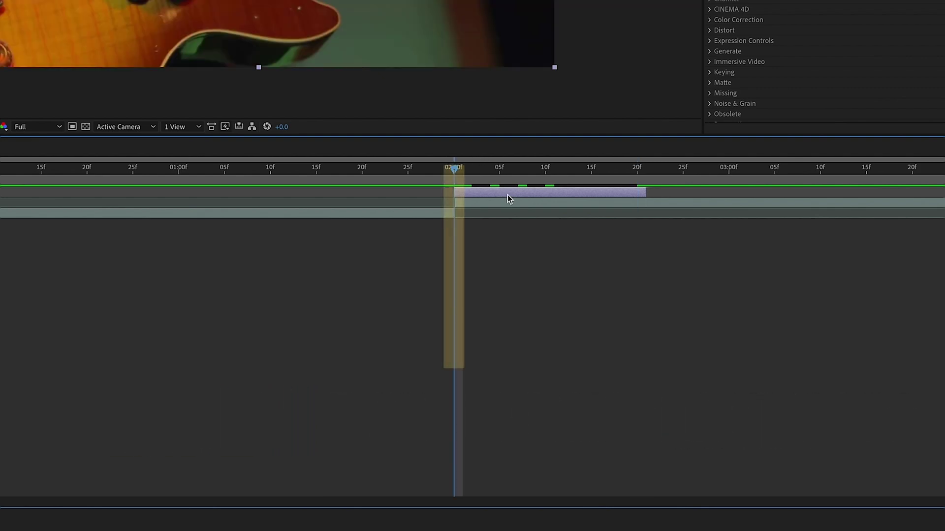
left_click_drag(508, 194, 418, 193)
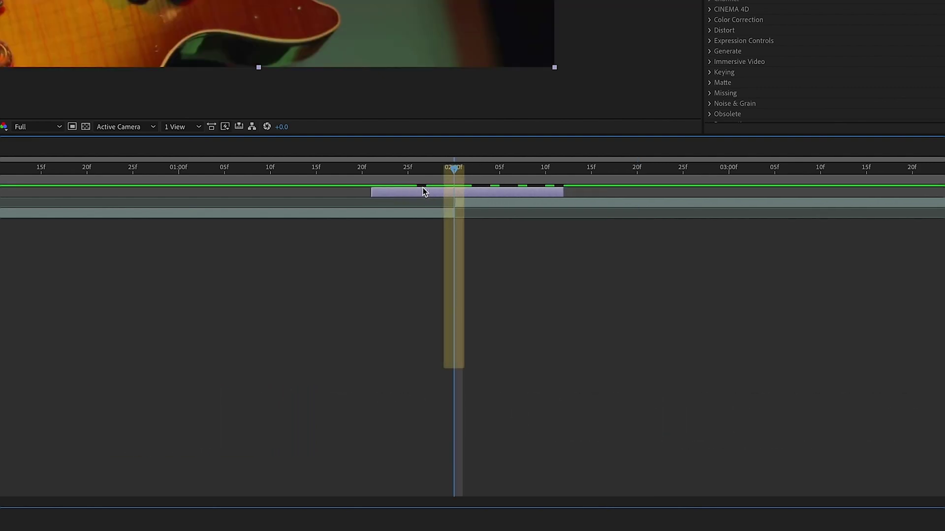
left_click(362, 169)
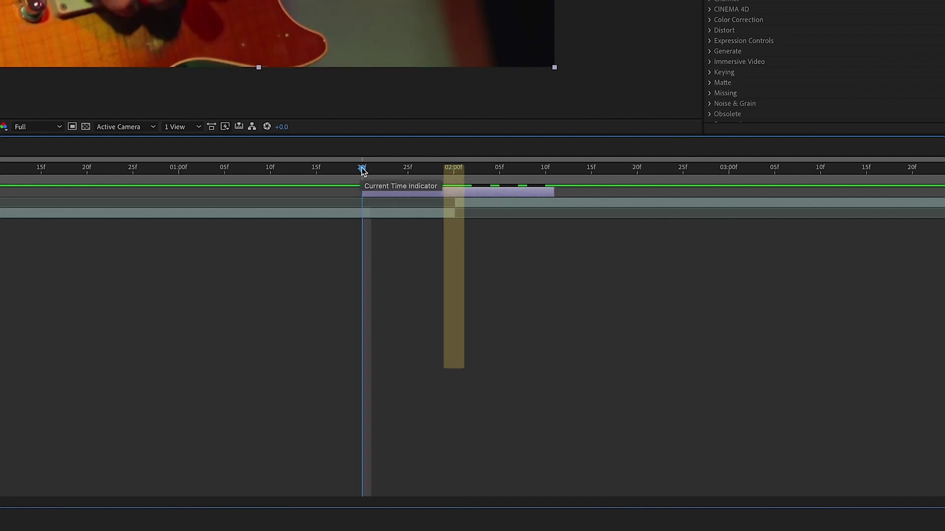
left_click(547, 168)
left_click(454, 169)
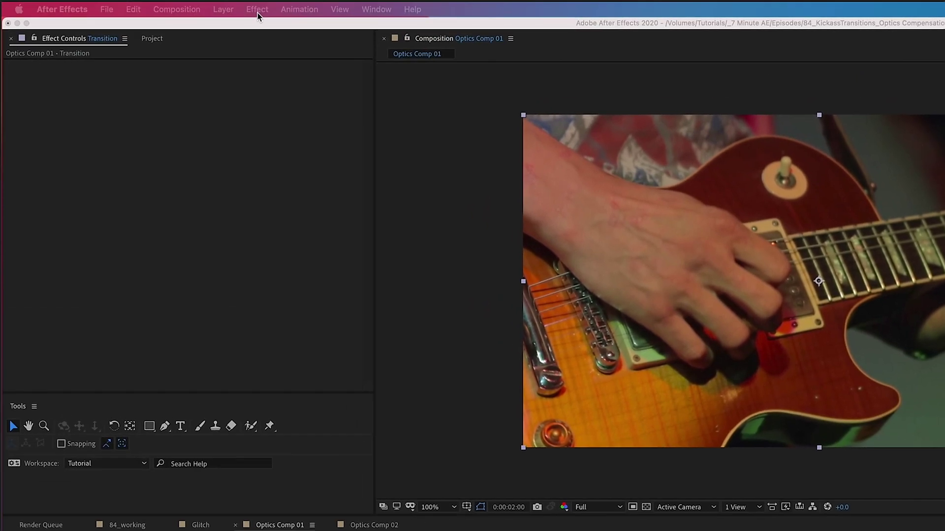
- Apply Motion Tile, Optics Compensation and Radial Blur to the Transition layer
left_click(256, 10)
mouse_move(244, 170)
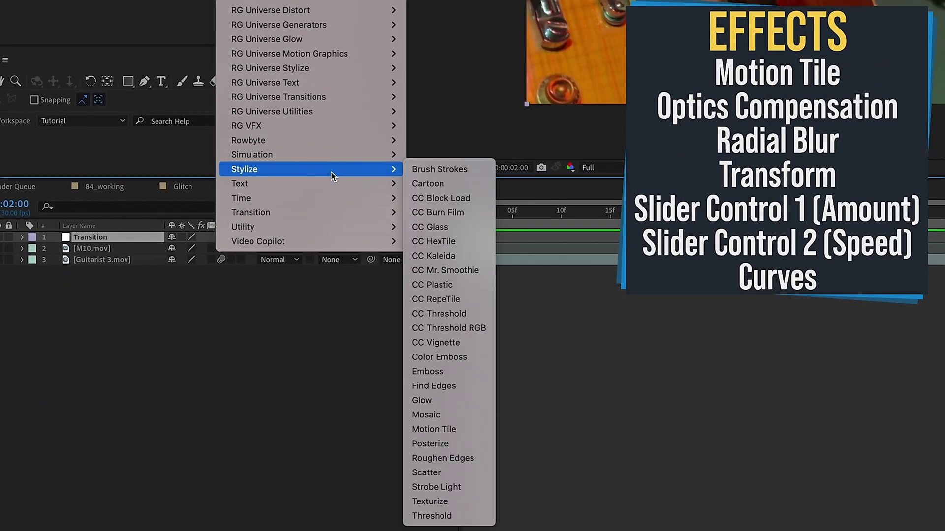
left_click(472, 430)
left_click(257, 9)
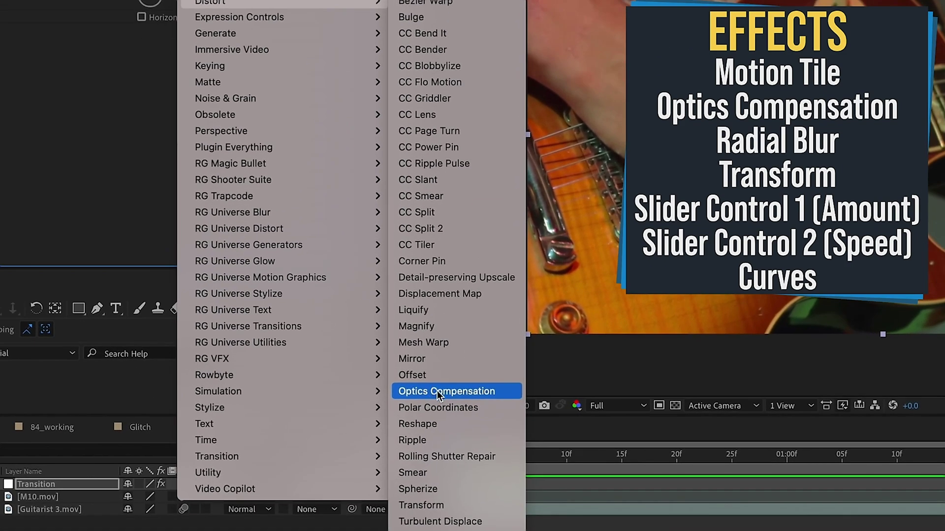
left_click(437, 390)
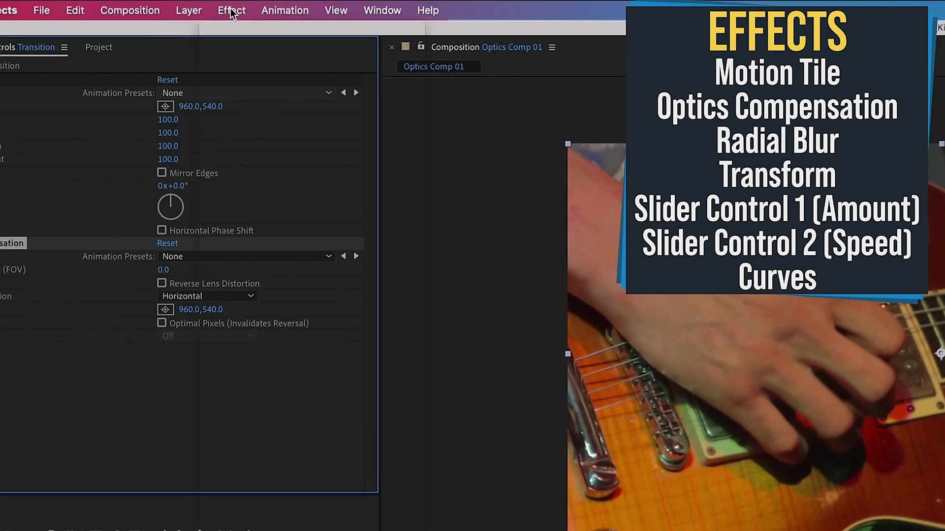
left_click(230, 8)
mouse_move(253, 128)
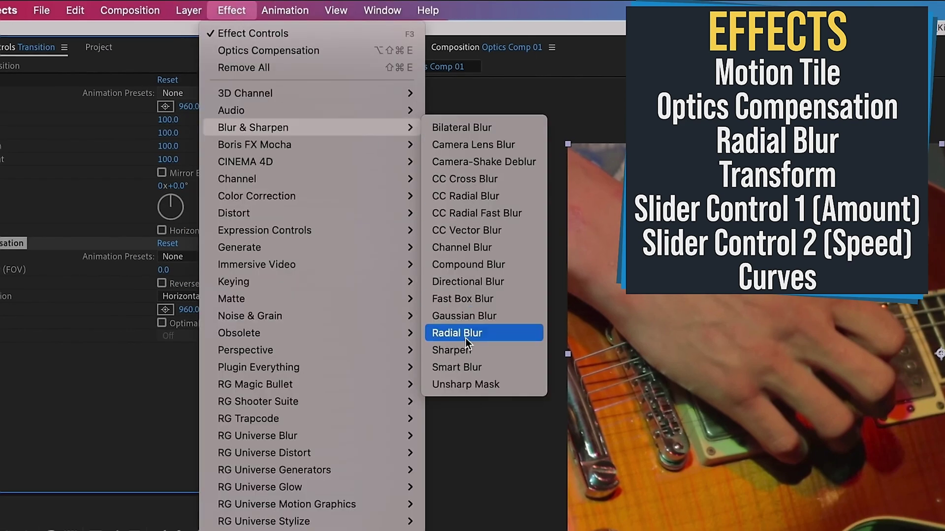
left_click(466, 332)
- Add Transform, two Slider Controls (the second a Cmd+D duplicate) and Curves
left_click(230, 10)
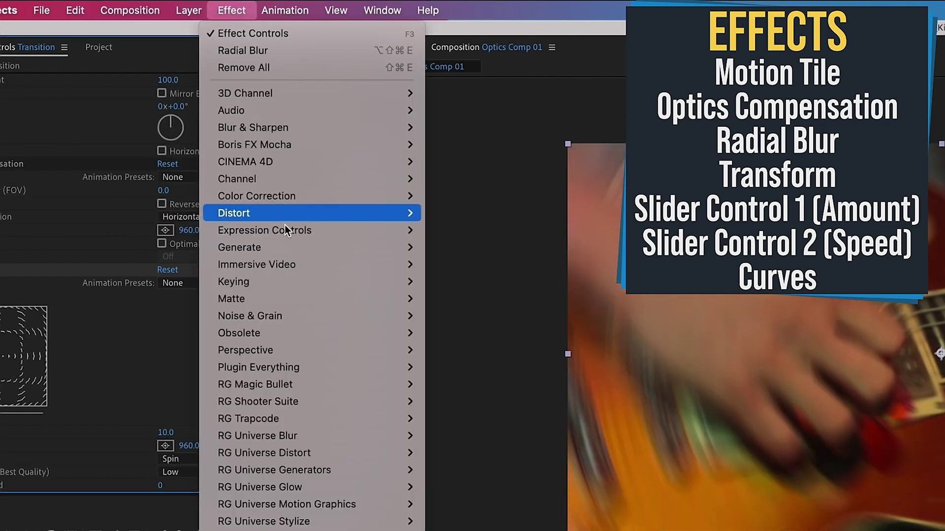
mouse_move(234, 212)
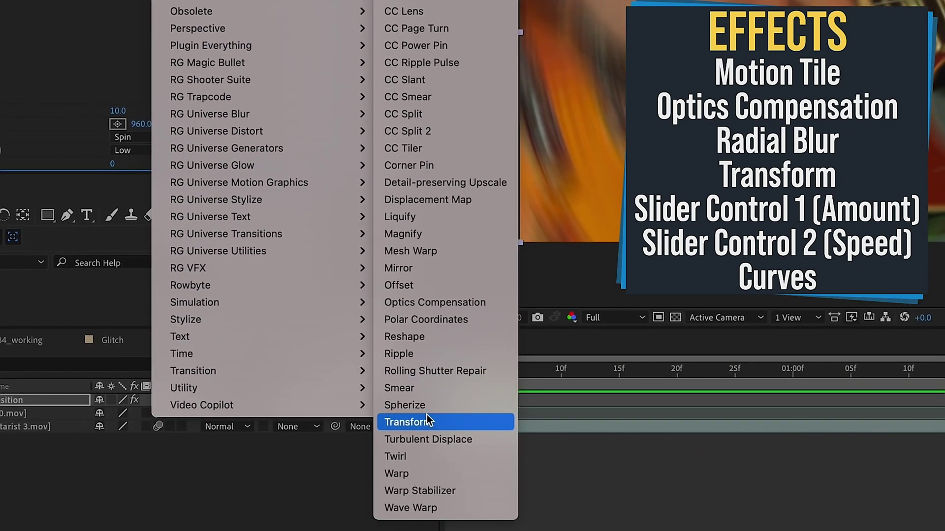
left_click(426, 415)
left_click(209, 11)
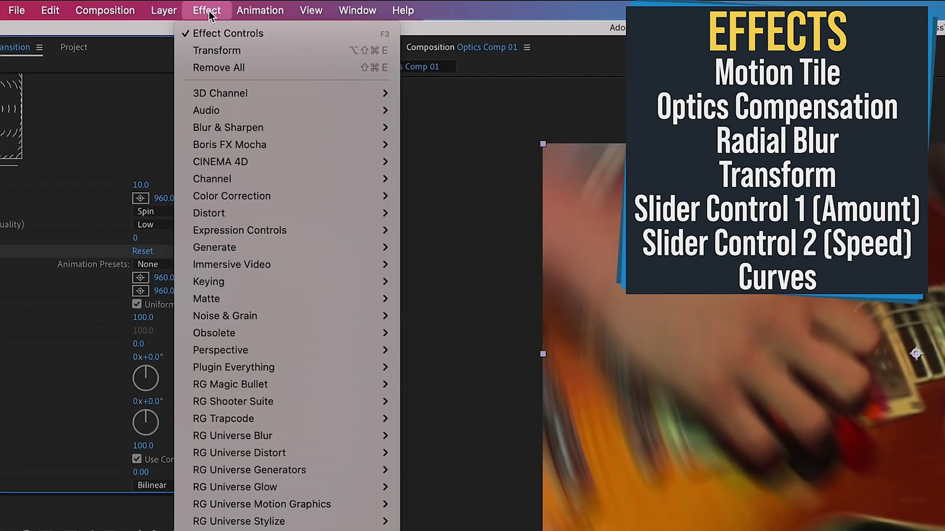
mouse_move(240, 231)
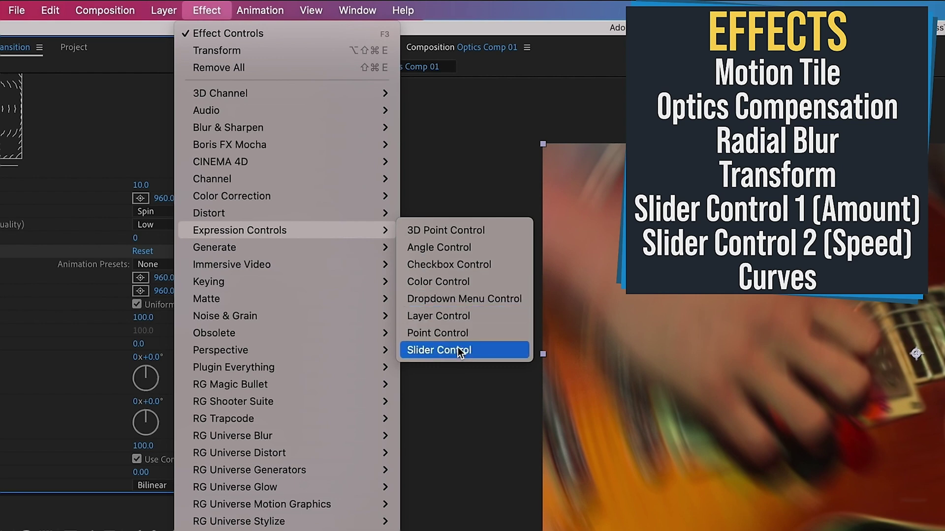
left_click(466, 351)
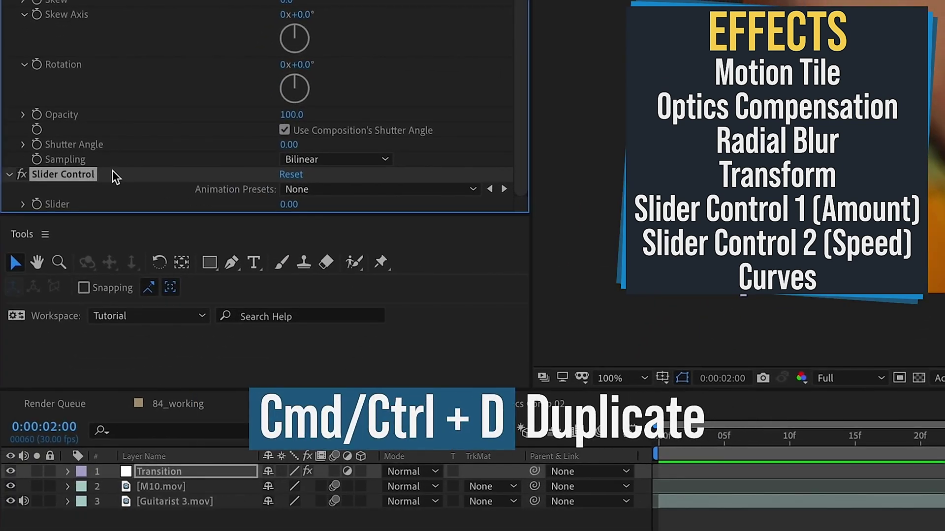
key("super+d")
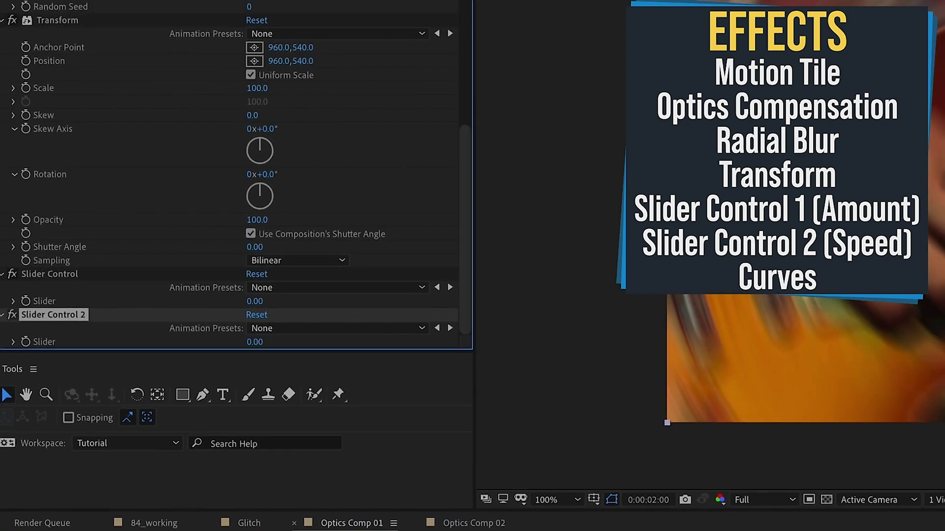
left_click(288, 11)
mouse_move(312, 184)
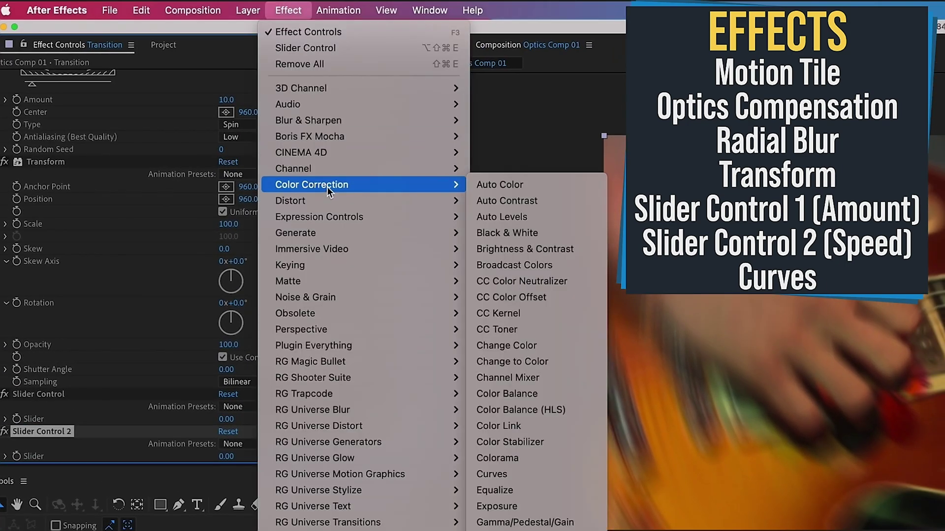
left_click(493, 474)
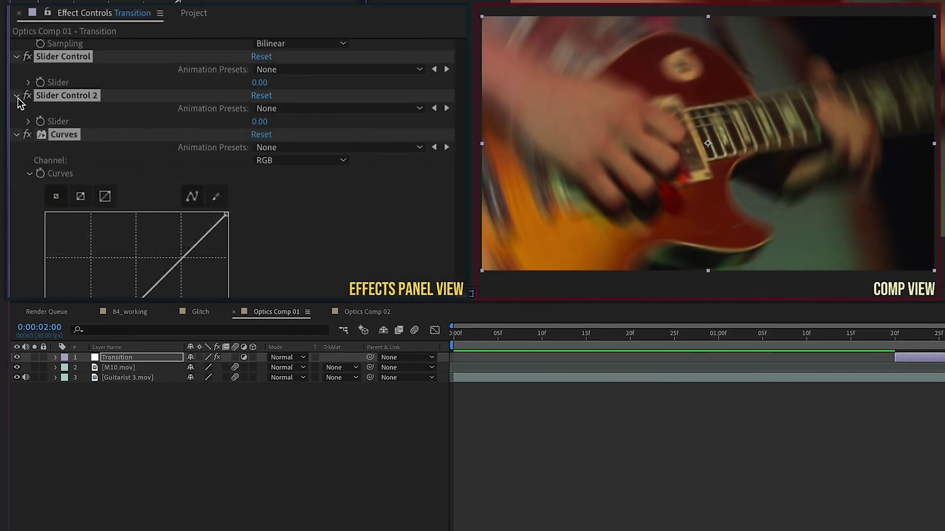
- Turn on Motion Tile's Mirror Edges and set Output Width and Output Height to 150
left_click(171, 211)
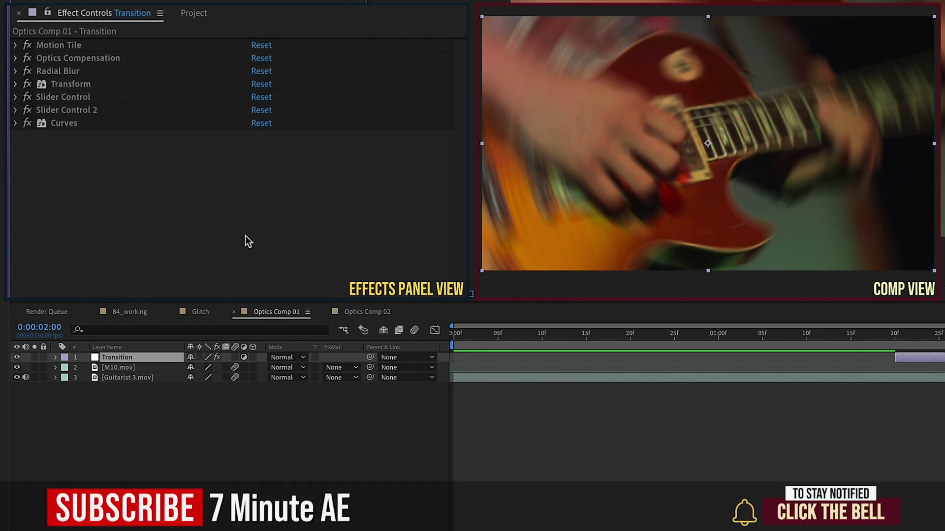
left_click(59, 45)
left_click(16, 44)
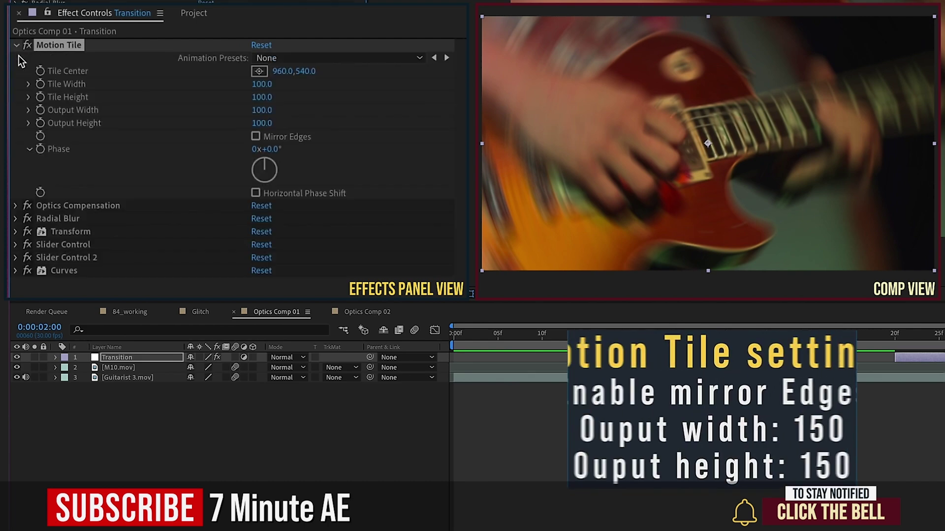
left_click(255, 136)
left_click(262, 110)
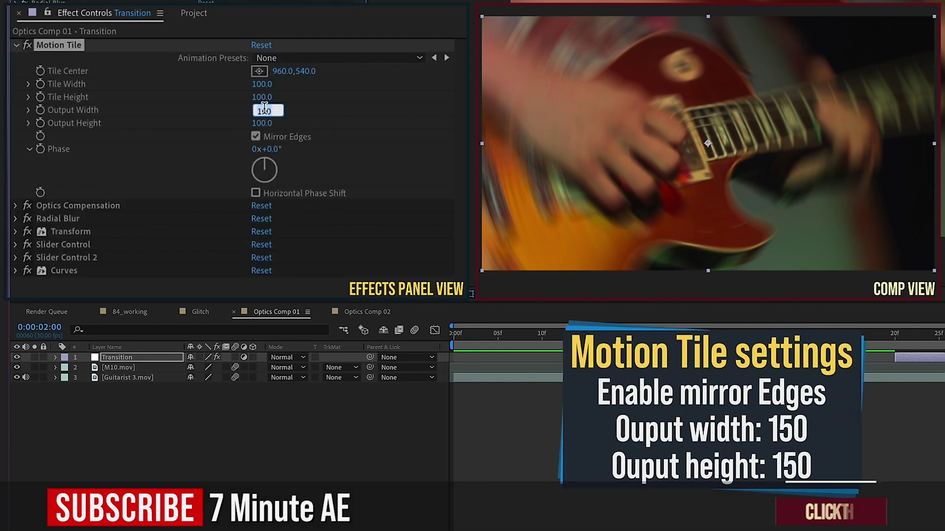
type("150")
left_click(261, 122)
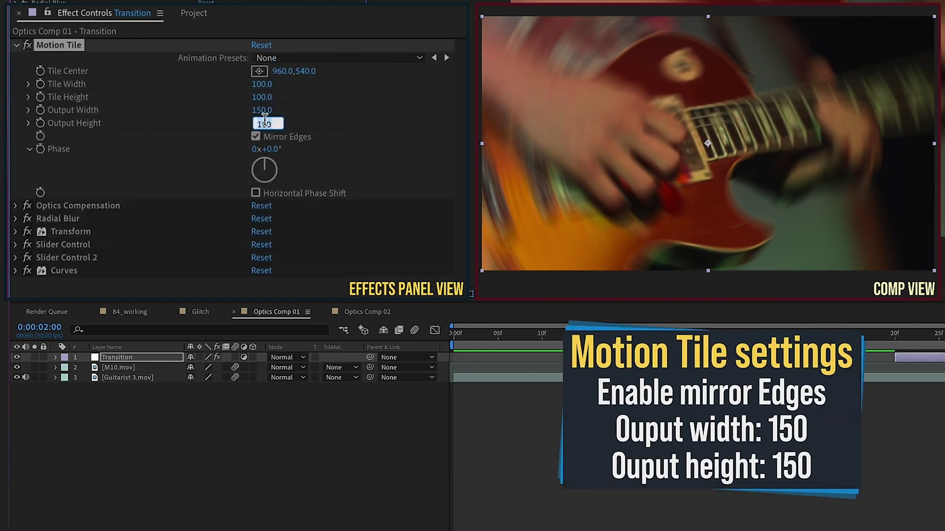
type("150")
key("Return")
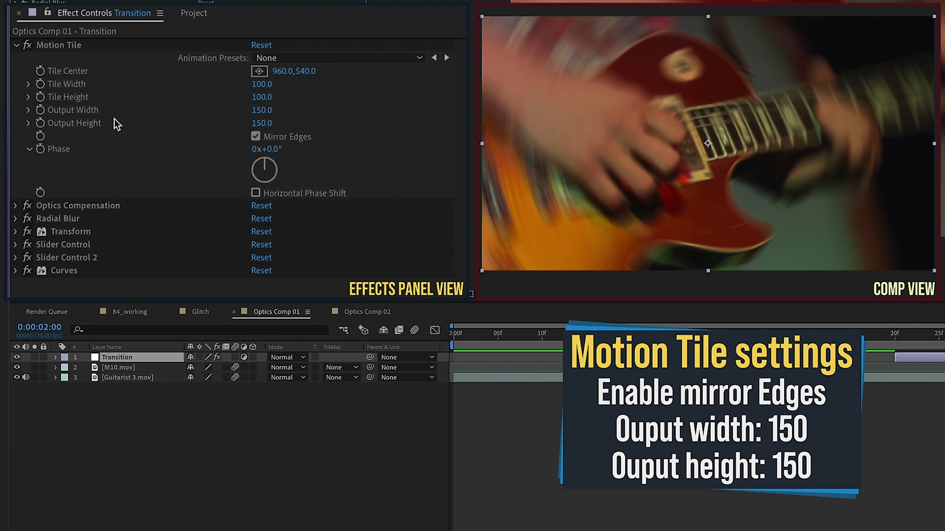
left_click(15, 44)
- Set Optics Compensation Field Of View to 150 with Reverse Lens Distortion on
left_click(77, 58)
left_click(15, 58)
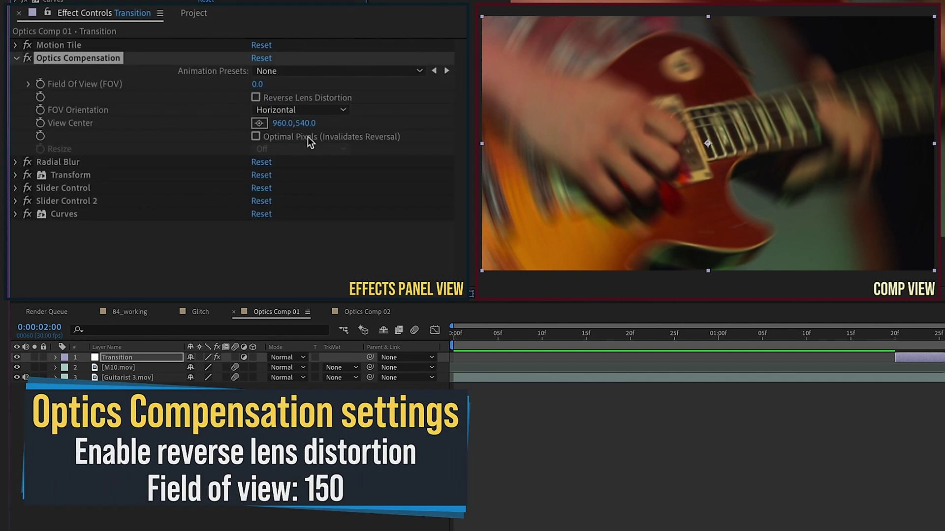
left_click(257, 84)
type("150")
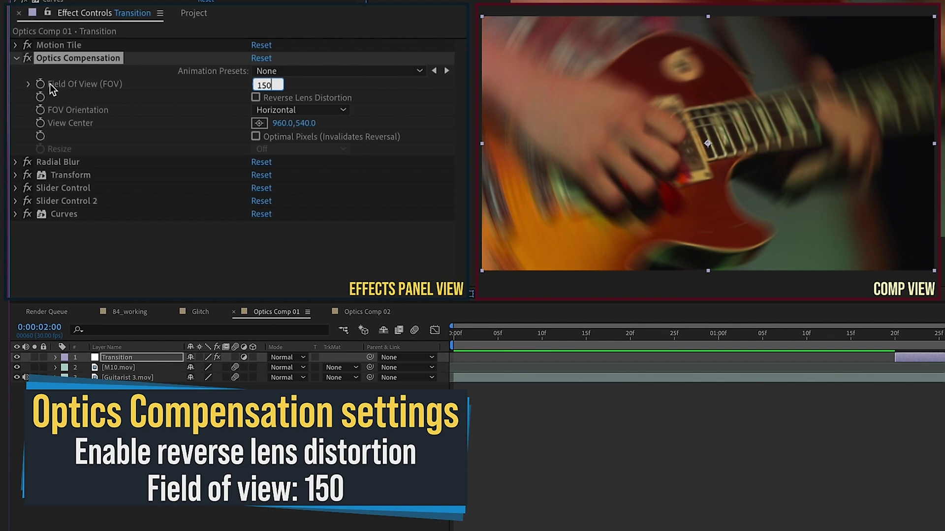
key("Return")
left_click(776, 337)
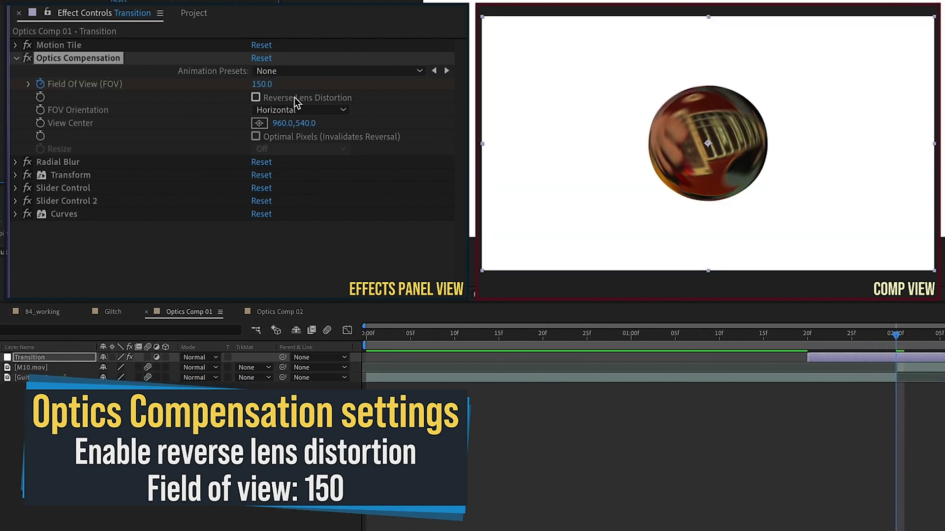
left_click(255, 98)
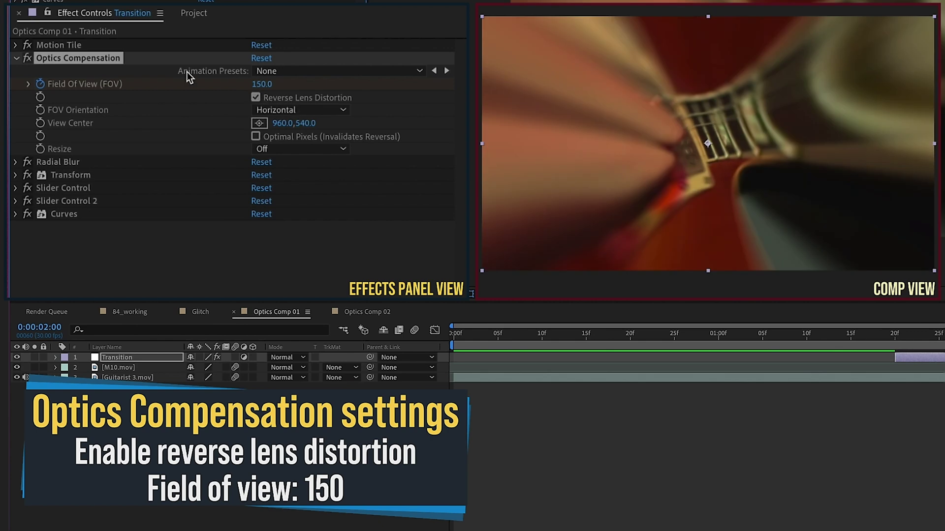
left_click(16, 58)
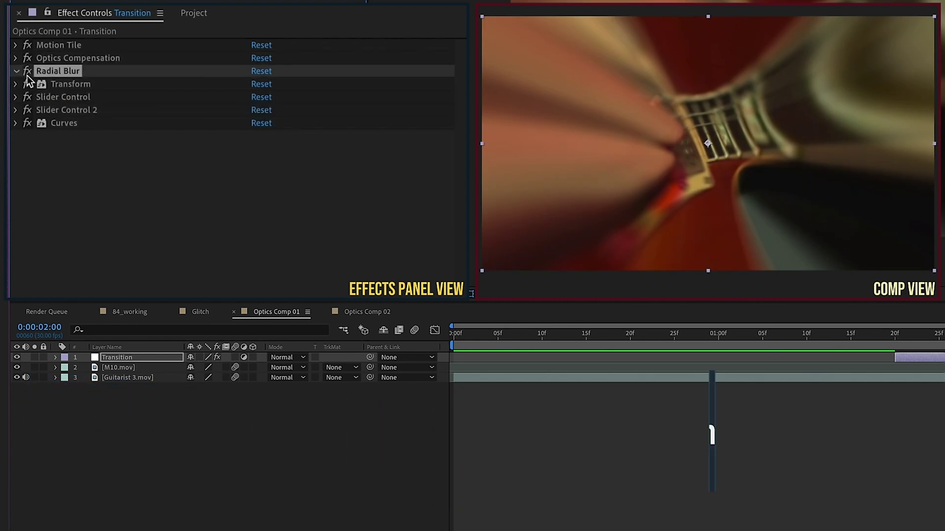
- Set the Radial Blur Amount to 50
left_click(16, 72)
left_click(260, 231)
type("50")
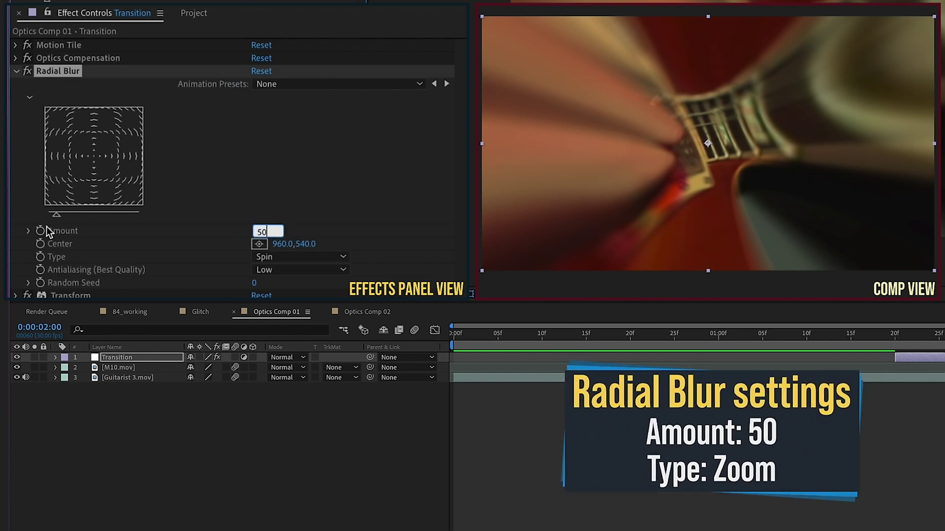
key("Return")
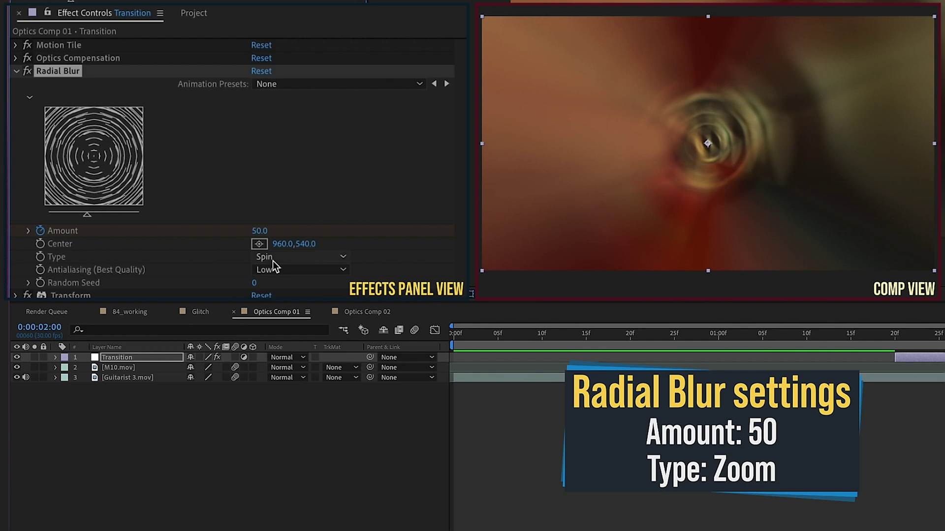
left_click(299, 257)
- Switch Radial Blur Type to Zoom and keyframe the Transform Scale at 250
left_click(285, 291)
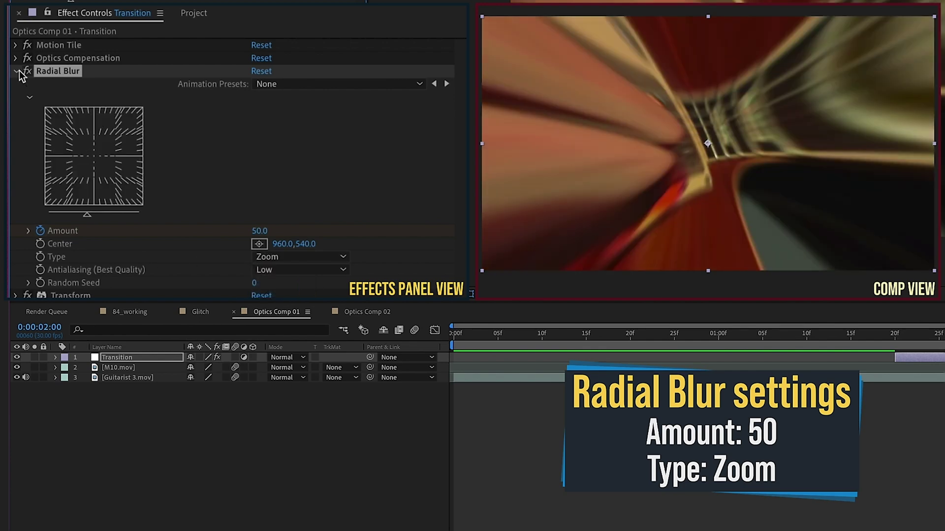
left_click(16, 70)
left_click(71, 83)
left_click(16, 84)
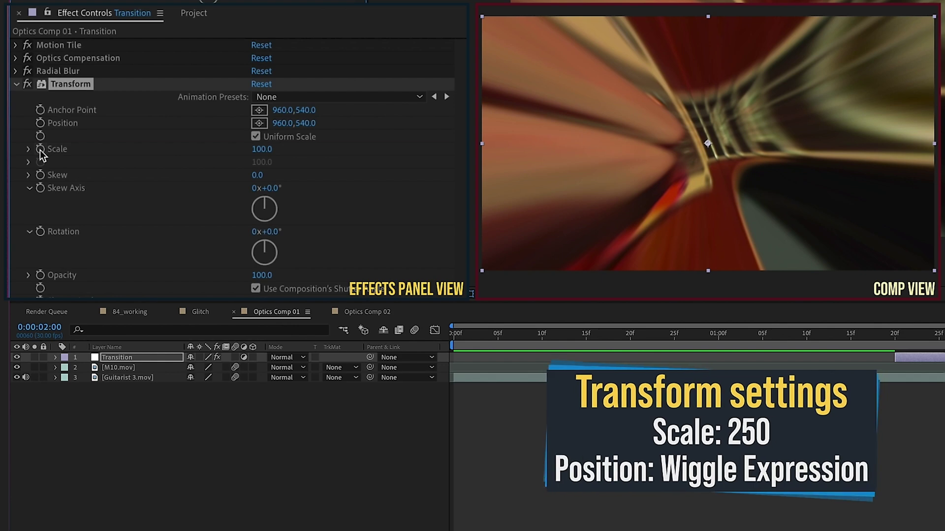
left_click(41, 149)
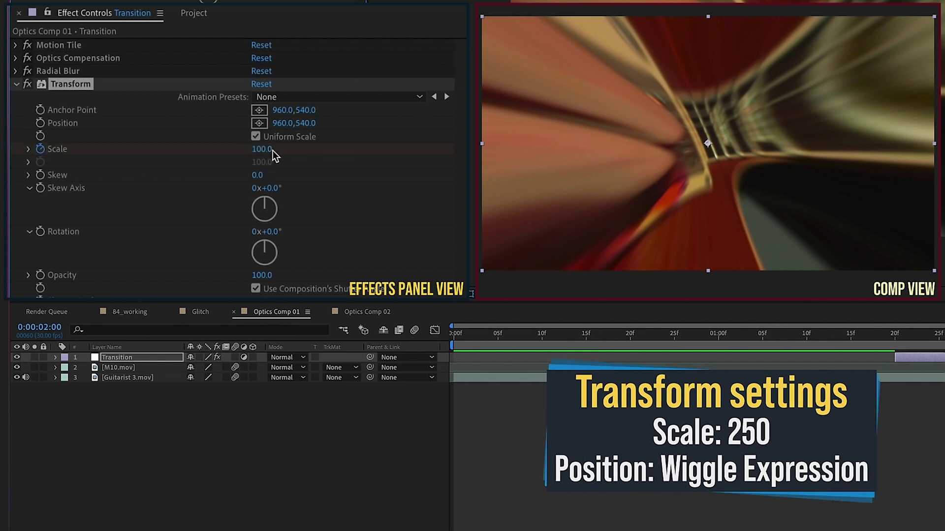
left_click(263, 149)
type("0")
key("Return")
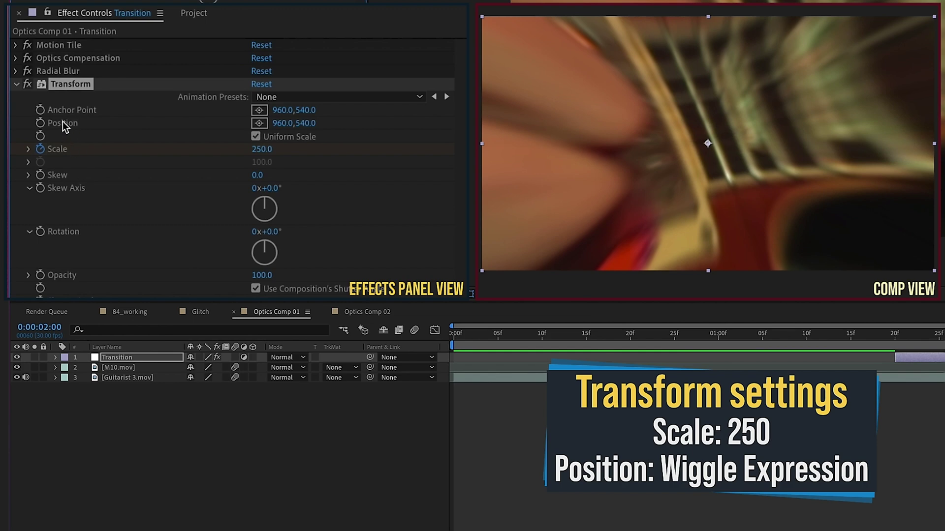
scroll(63, 127, "down", 3)
scroll(102, 285, "down", 3)
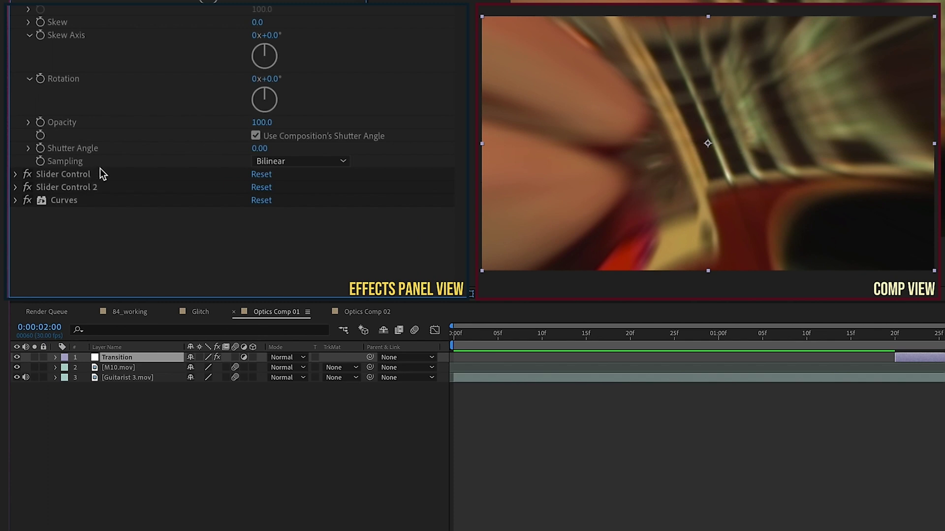
- Rename the two Slider Controls to Amount and Speed and expand both
key("Return")
type("Amount")
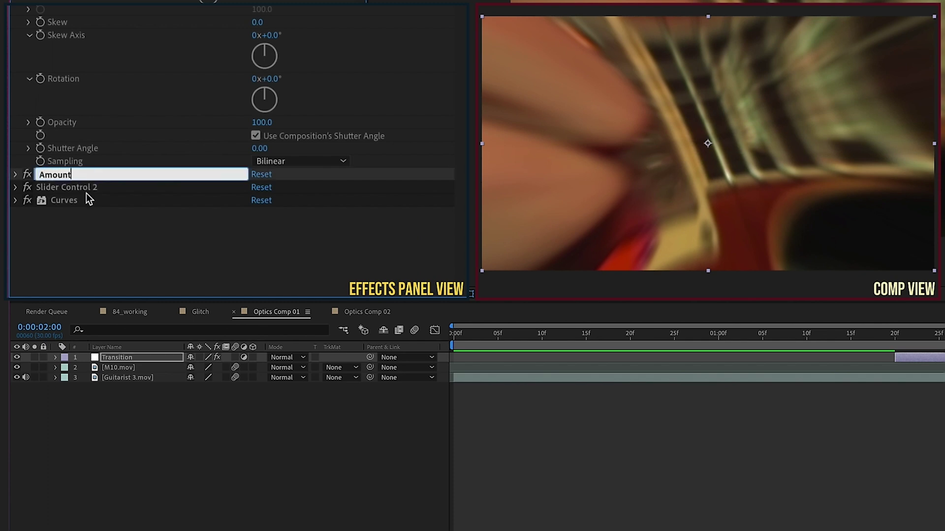
key("Return")
left_click(62, 186)
key("Return")
type("Speed")
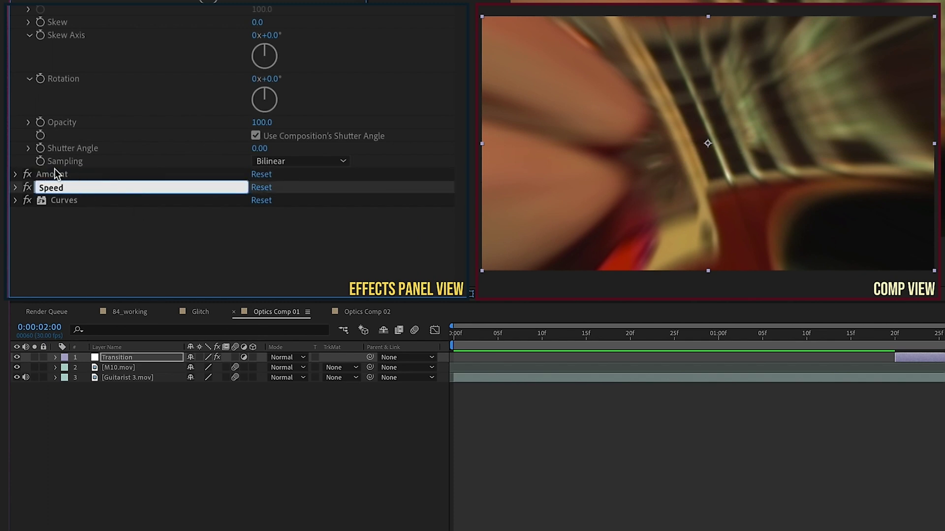
key("Return")
left_click(16, 174)
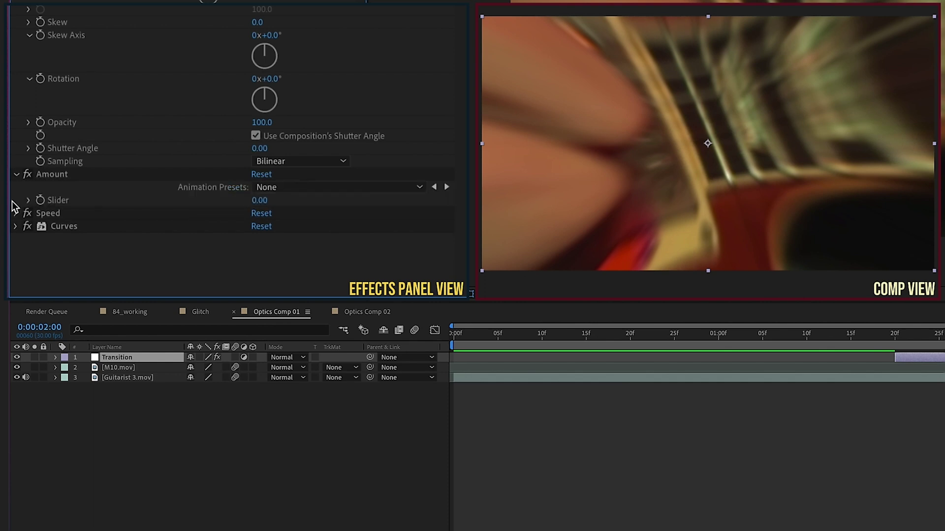
left_click(17, 213)
scroll(59, 147, "up", 5)
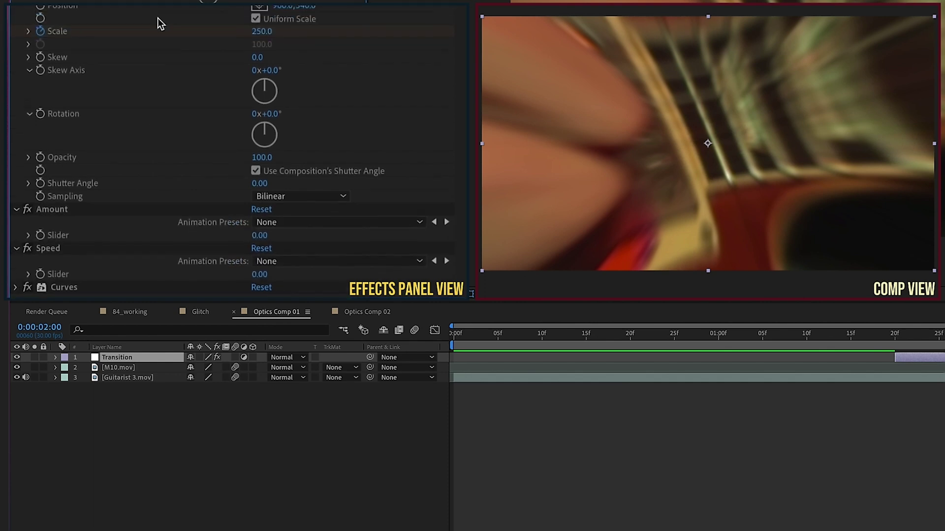
scroll(66, 133, "up", 5)
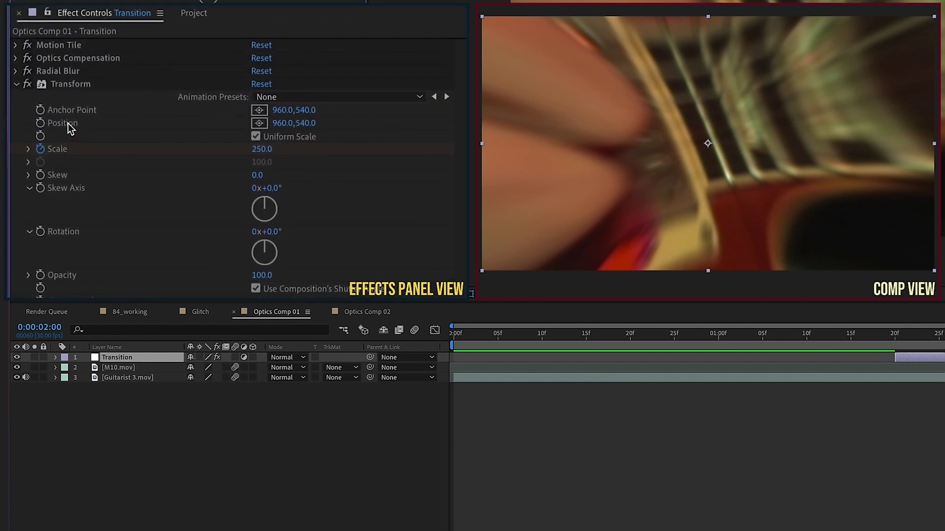
- Add a wiggle expression to Transform Position, with its arguments linked to the Amount and Speed sliders
left_click(40, 123, "alt")
type("wiggle(")
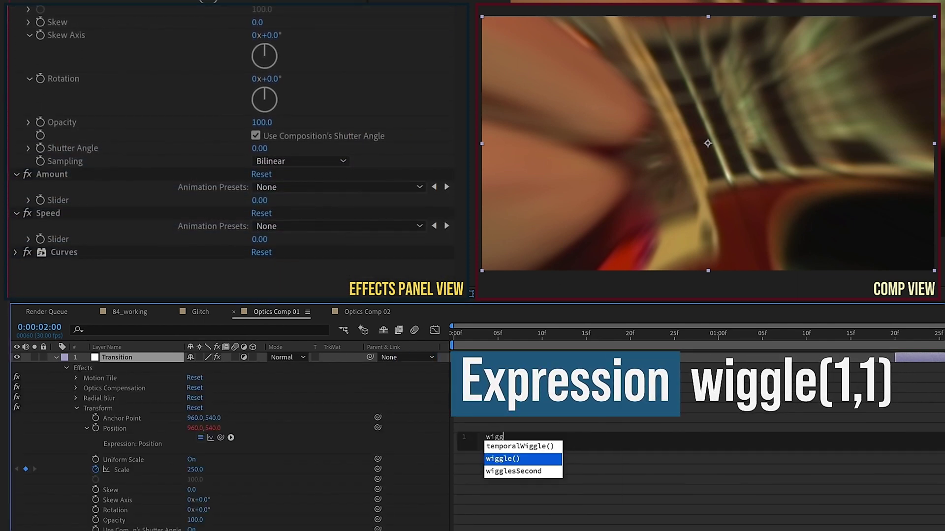
type("1, 1")
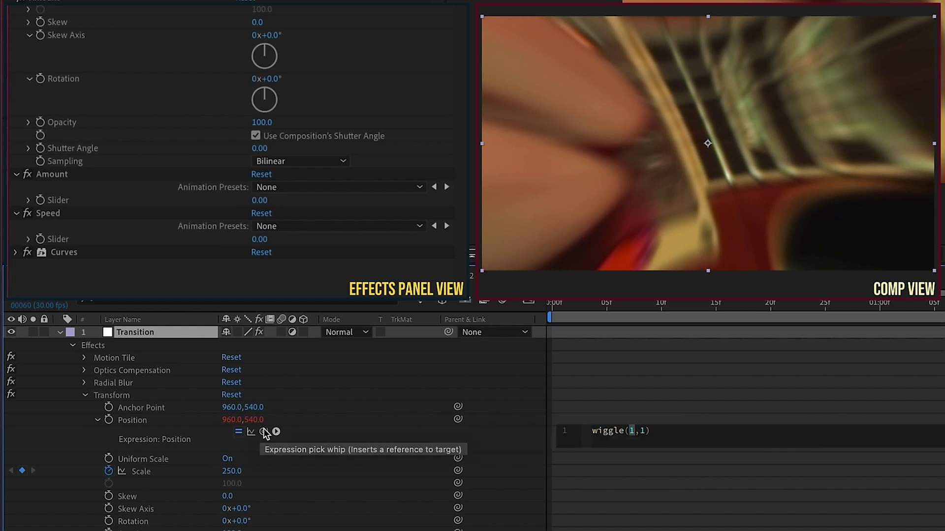
left_click_drag(263, 432, 62, 201)
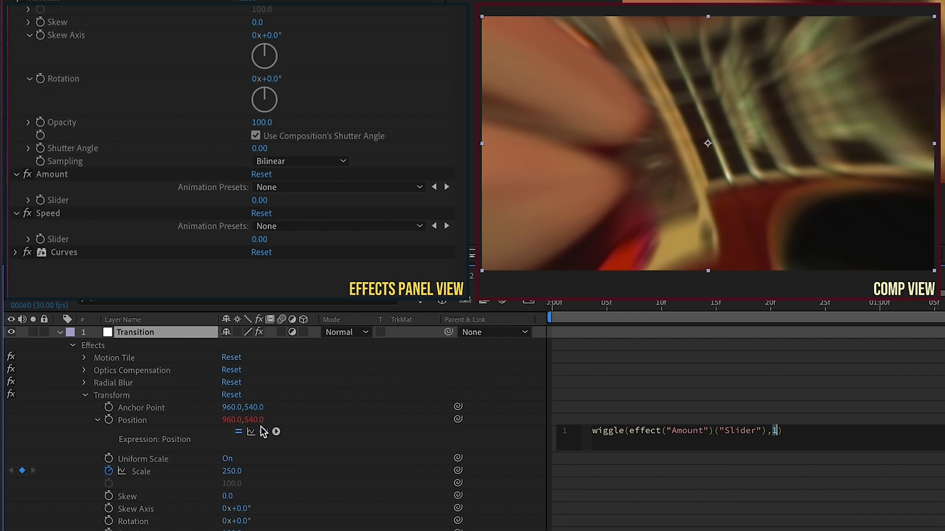
left_click_drag(264, 432, 77, 246)
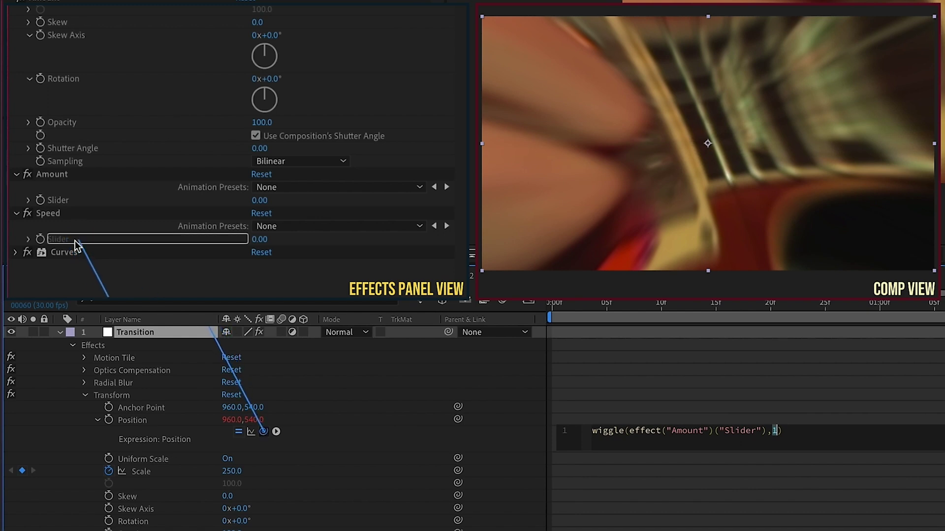
left_click_drag(77, 244, 76, 240)
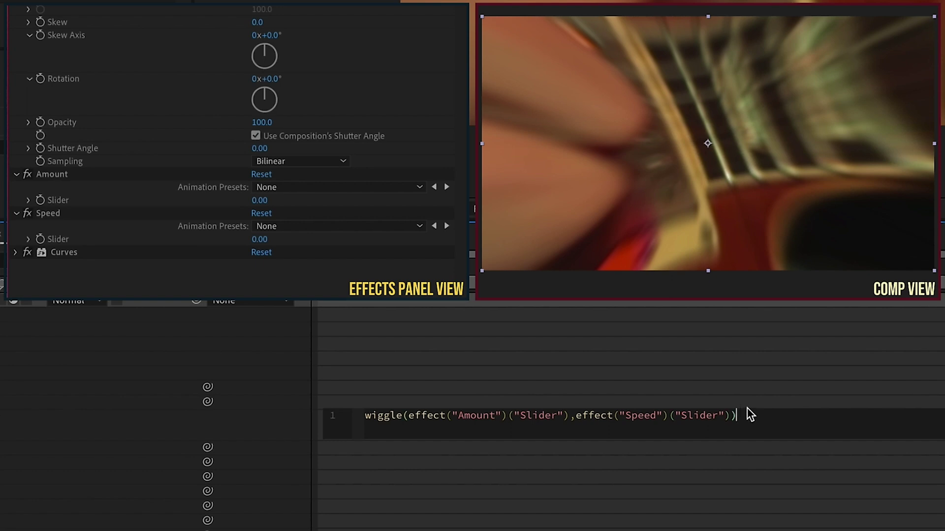
left_click(329, 411)
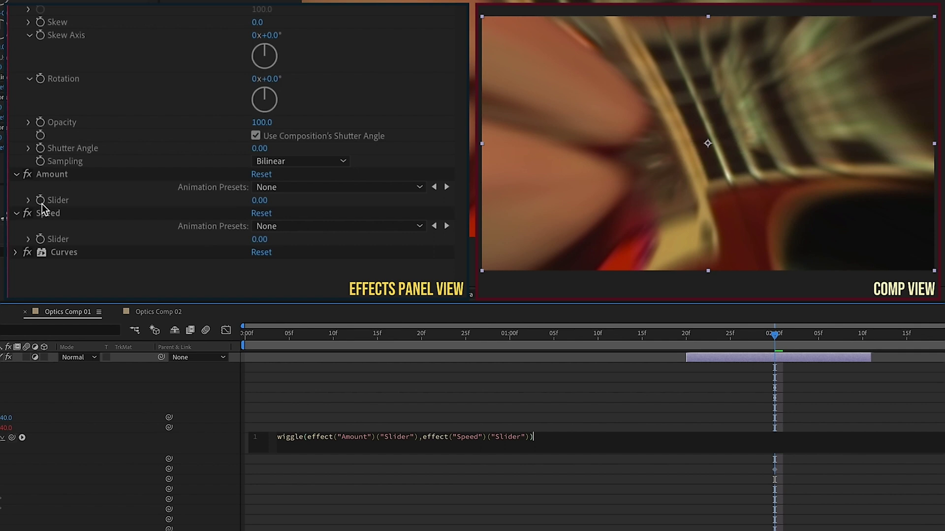
left_click(41, 200)
- Set the Amount and Speed sliders to 100, then collapse the Transform and slider effects
left_click(41, 239)
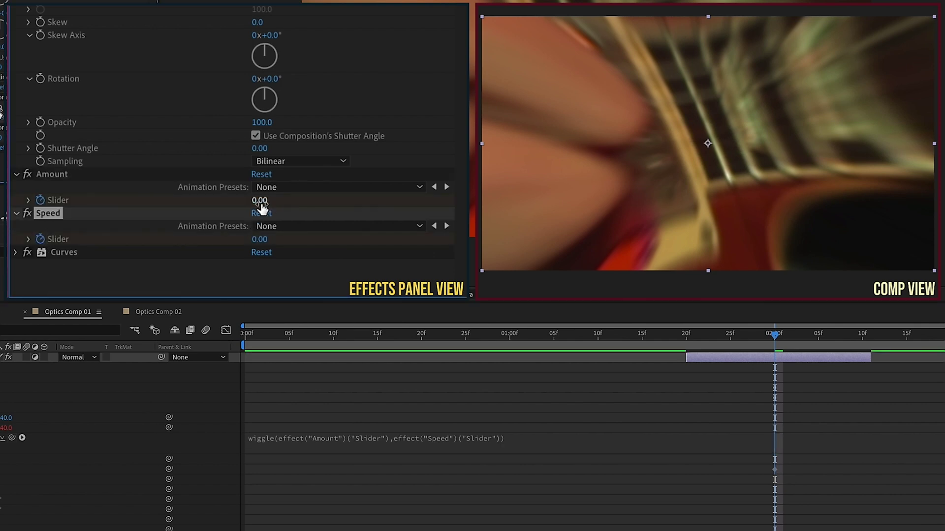
type("100")
left_click(259, 239)
type("100")
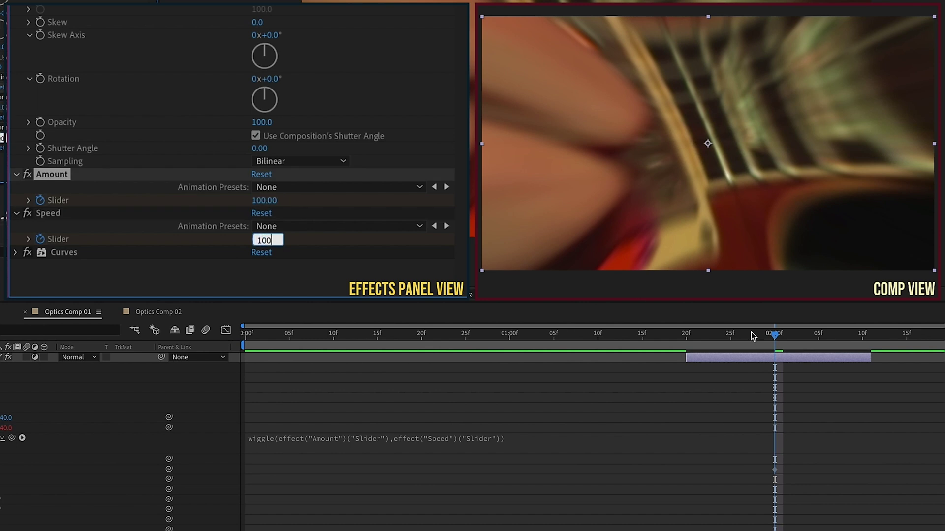
left_click(774, 351)
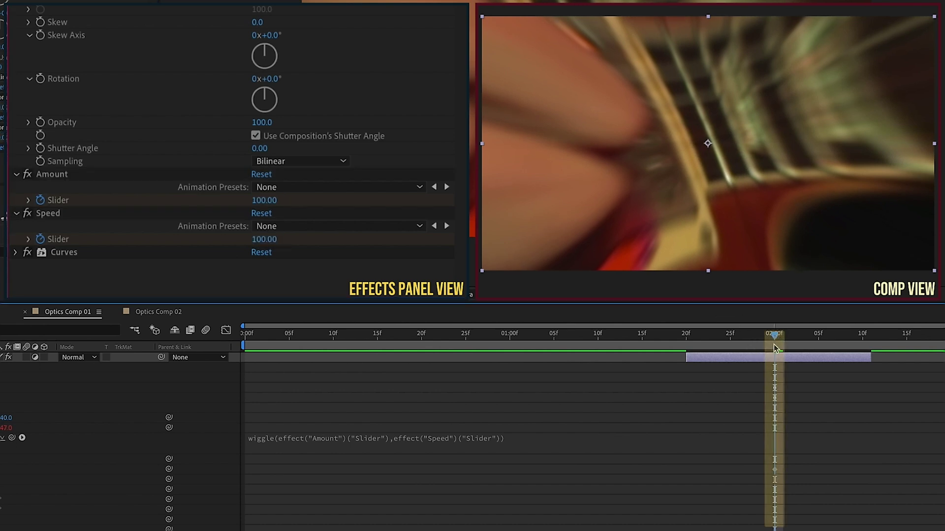
scroll(148, 147, "up", 5)
left_click(15, 22)
left_click(16, 75)
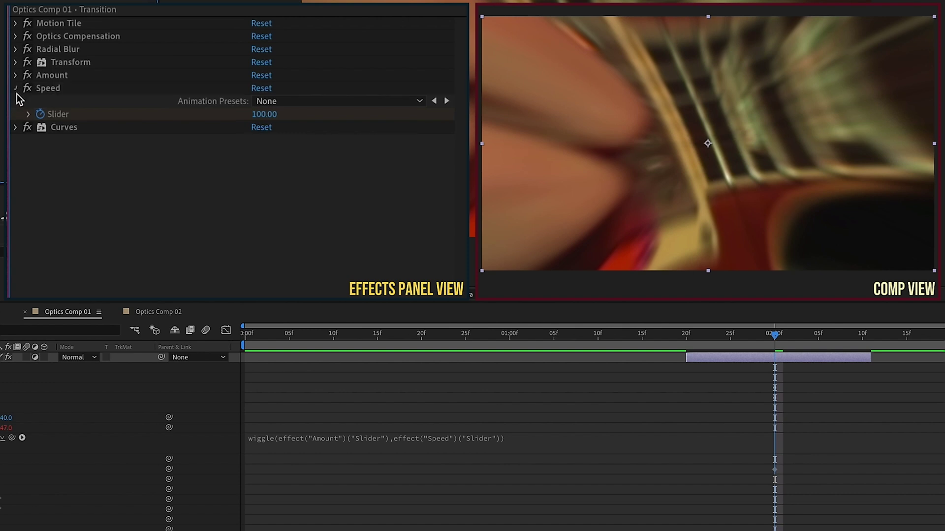
left_click(16, 94)
scroll(17, 80, "down", 2)
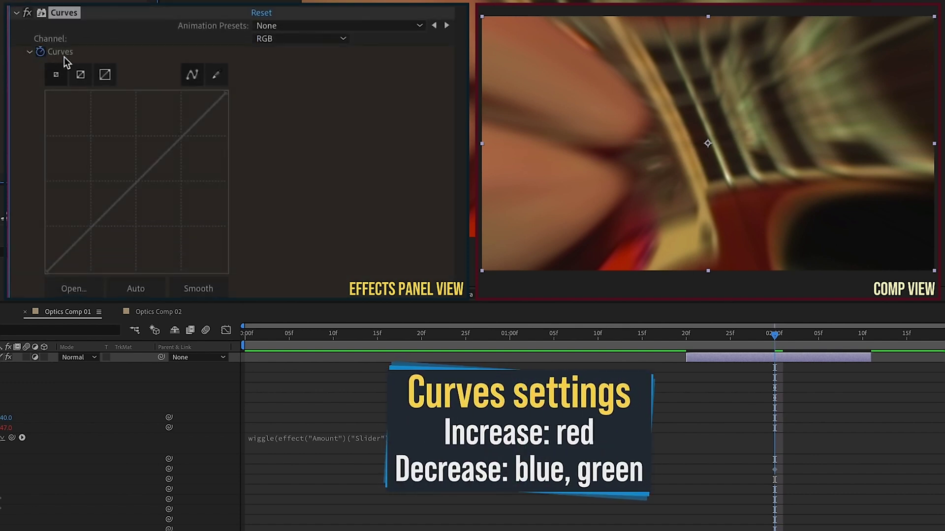
- In Curves, raise the Red channel curve and pull down the Blue and Green curves
left_click(63, 53)
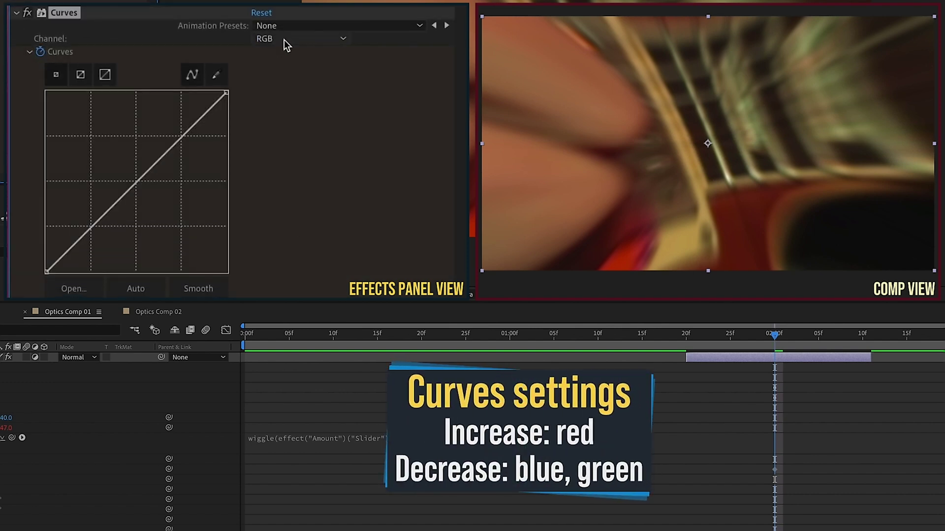
left_click(295, 39)
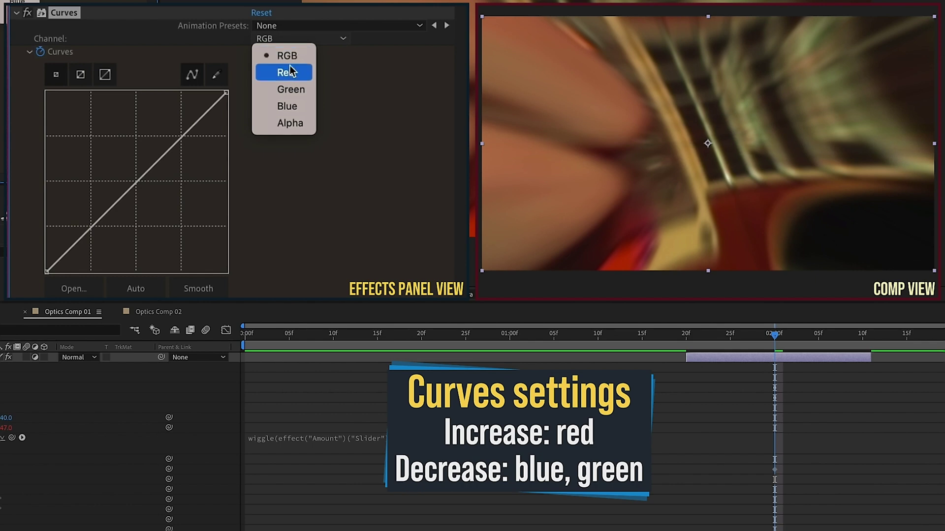
left_click(290, 71)
left_click_drag(145, 178, 111, 144)
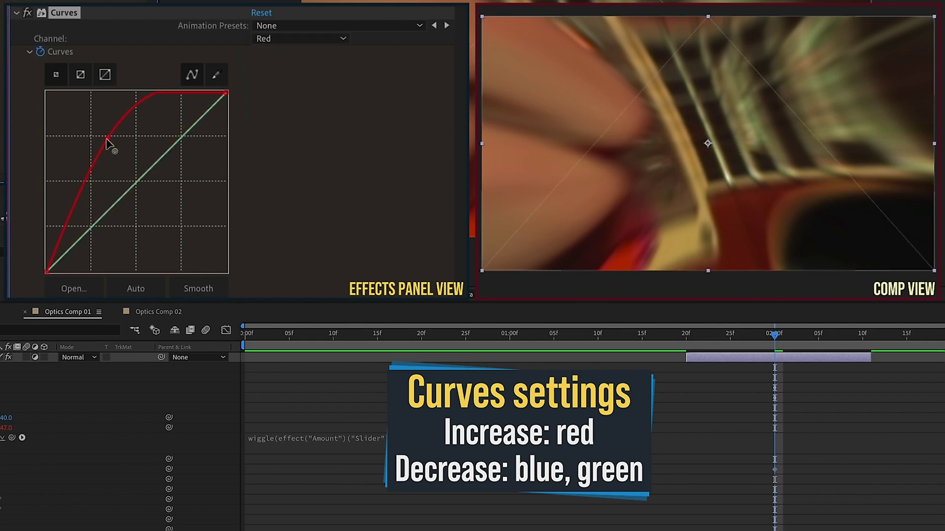
left_click(296, 38)
left_click(286, 106)
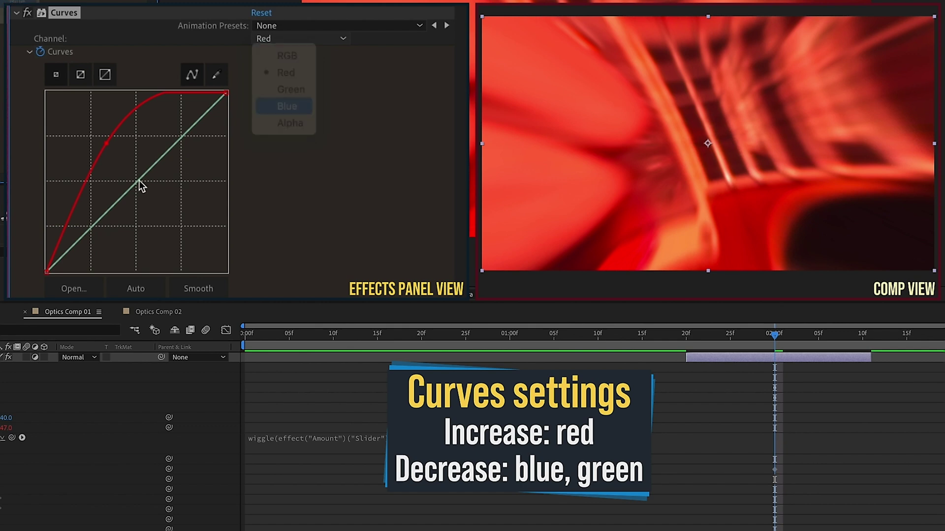
left_click_drag(141, 180, 183, 225)
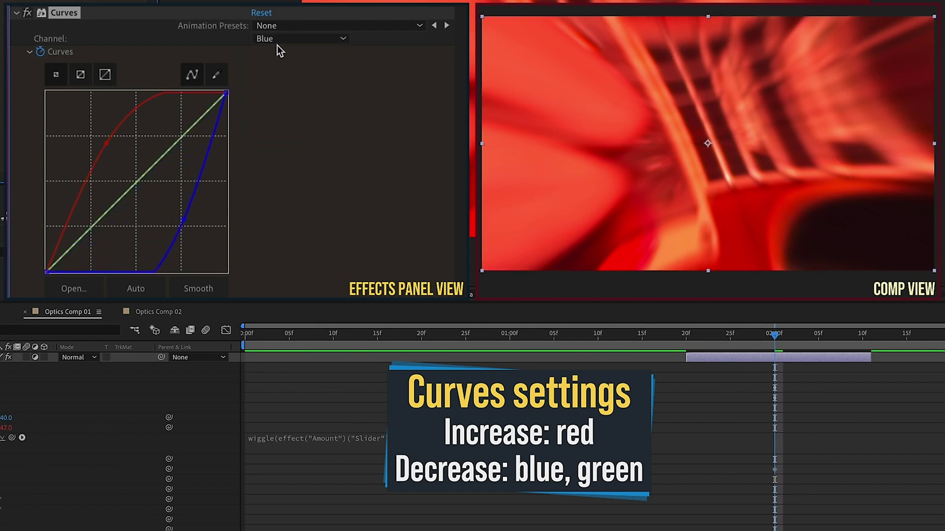
left_click(295, 38)
left_click(288, 89)
left_click_drag(142, 182, 162, 191)
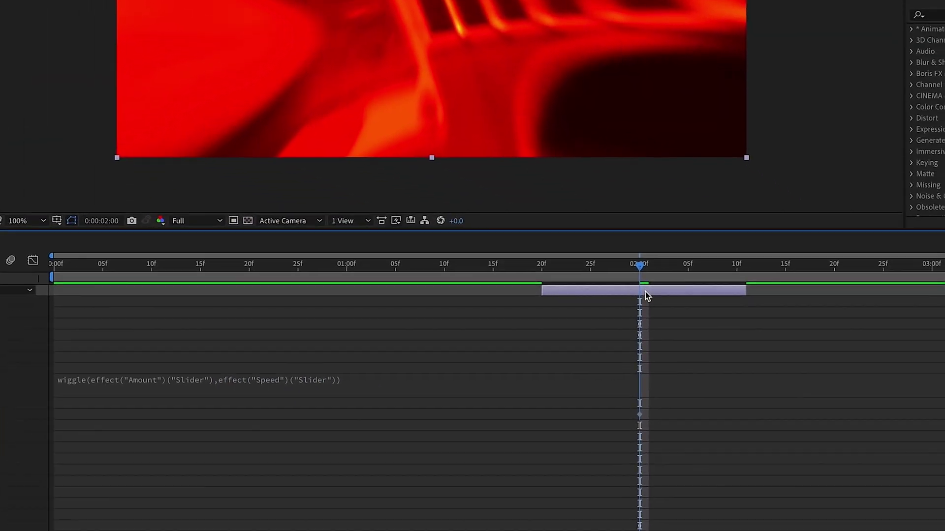
- Show the Transition layer's keyframes, preview around 02:00, and return to its in-point
key("u")
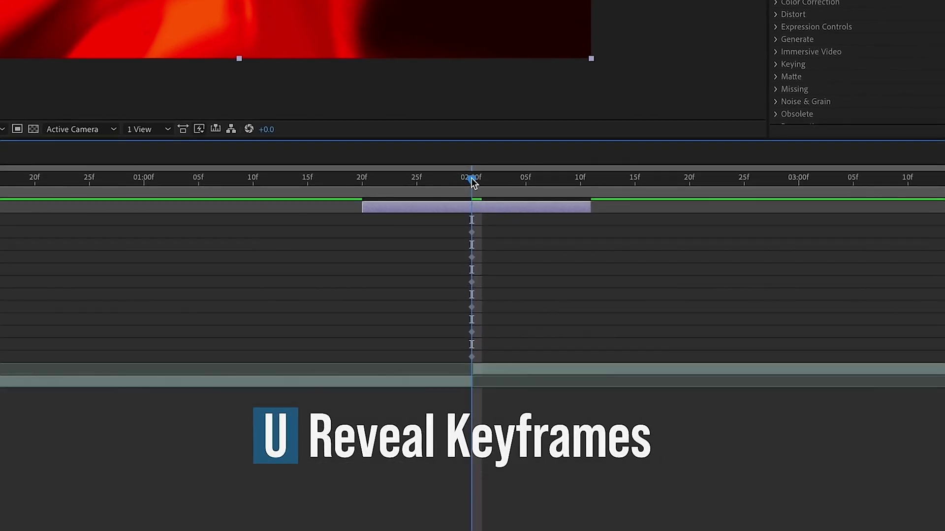
mouse_move(473, 180)
left_mouse_down()
mouse_move(370, 182)
mouse_move(472, 184)
left_mouse_up()
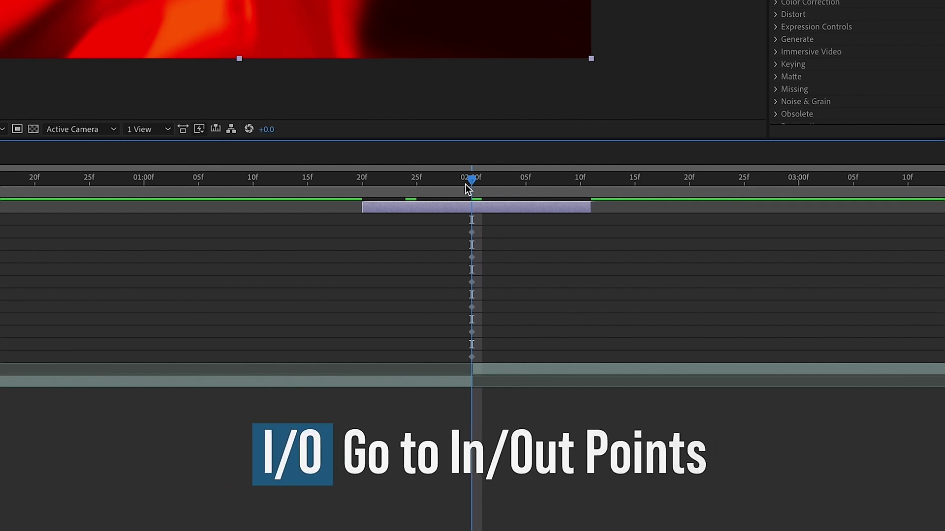
key("i")
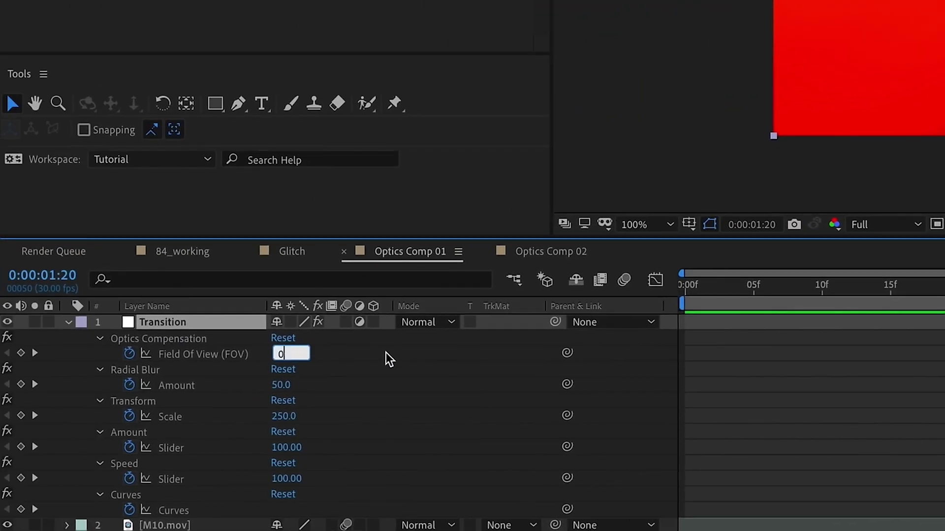
- Key neutral start values: FOV 0, Radial Blur 0, Scale 100, Amount and Speed 0, Curves reset
left_click(282, 384)
type("0")
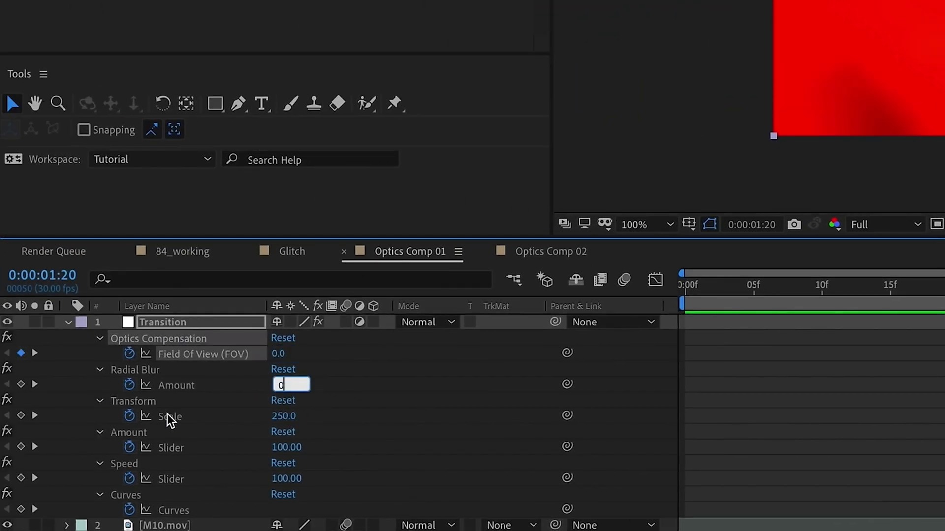
left_click(285, 417)
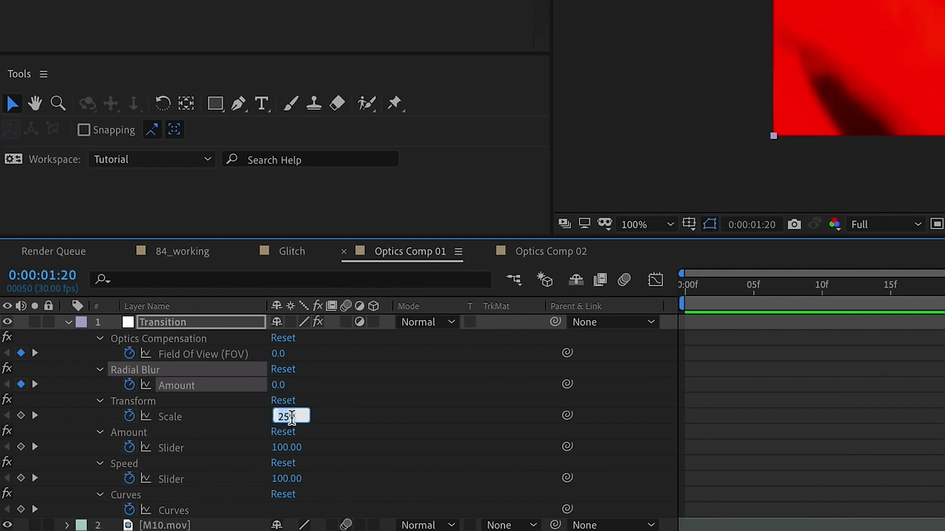
type("100")
left_click(286, 447)
type("0")
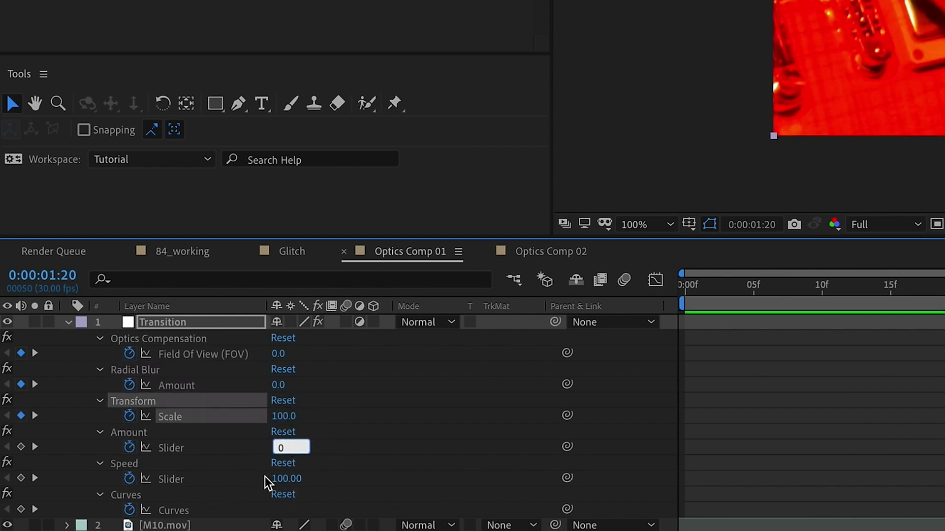
left_click(287, 479)
type("0")
left_click(126, 494)
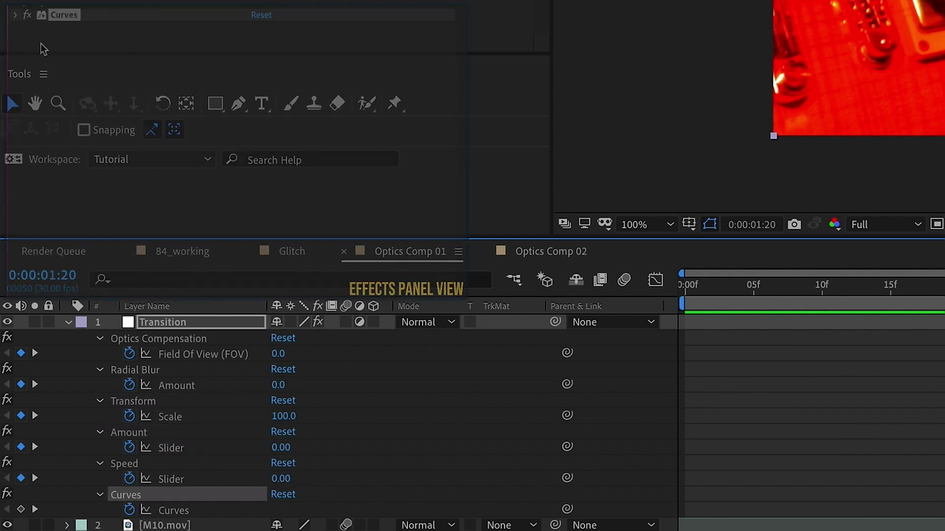
left_click(16, 16)
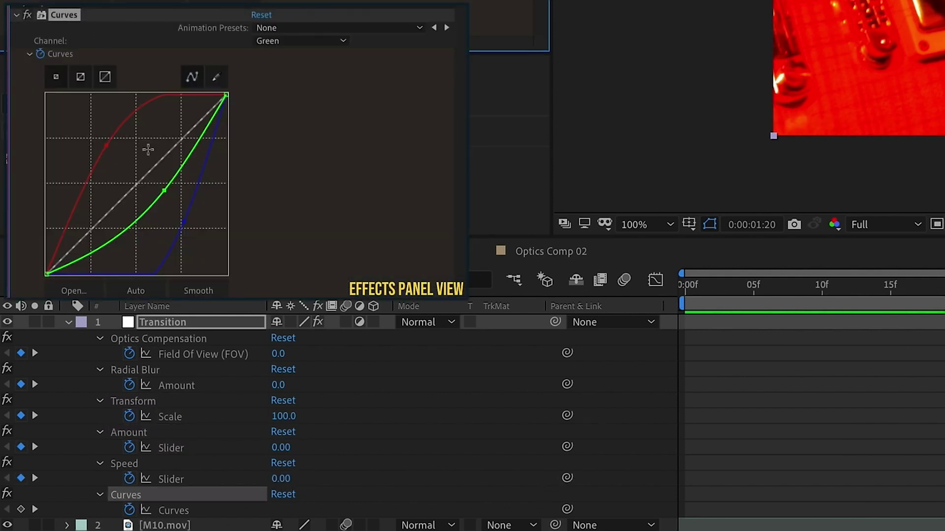
left_click(287, 496)
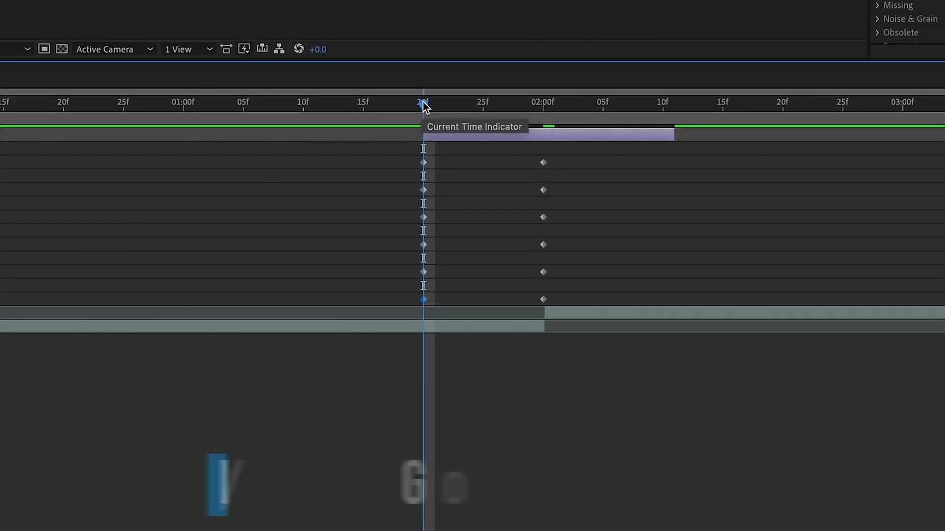
- Copy the 20f starting keyframes and paste them at the layer's out-point
key("o")
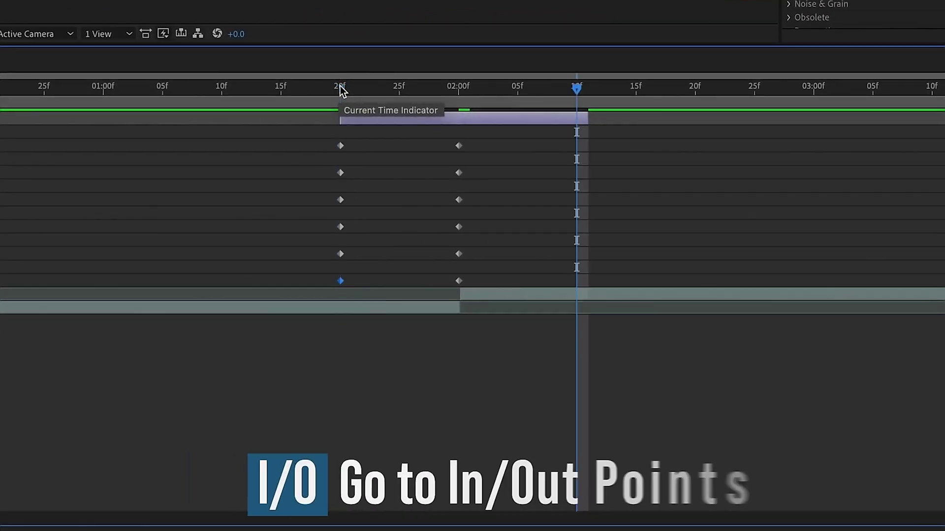
mouse_move(321, 149)
left_mouse_down()
mouse_move(315, 298)
mouse_move(290, 285)
left_mouse_up()
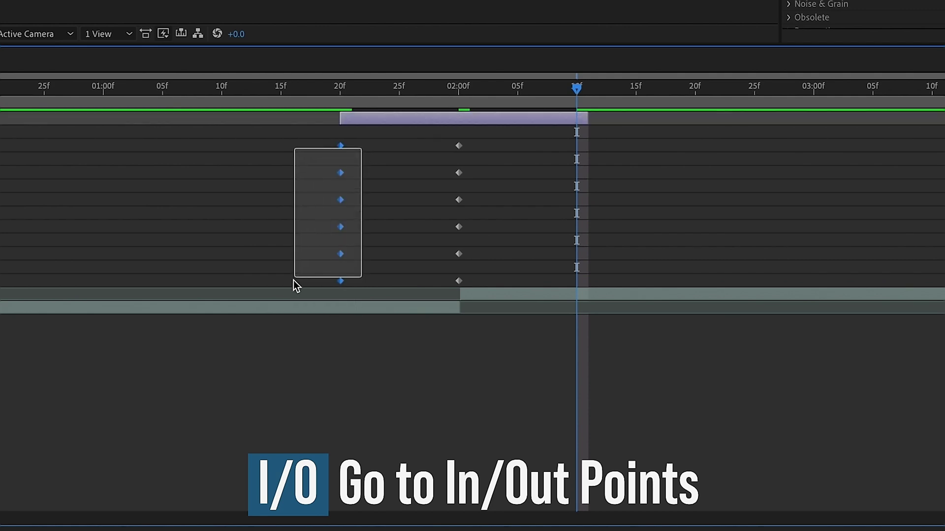
key("ctrl+c")
key("ctrl+v")
- Apply Easy Ease to all of the transition keyframes
left_click_drag(296, 142, 615, 281)
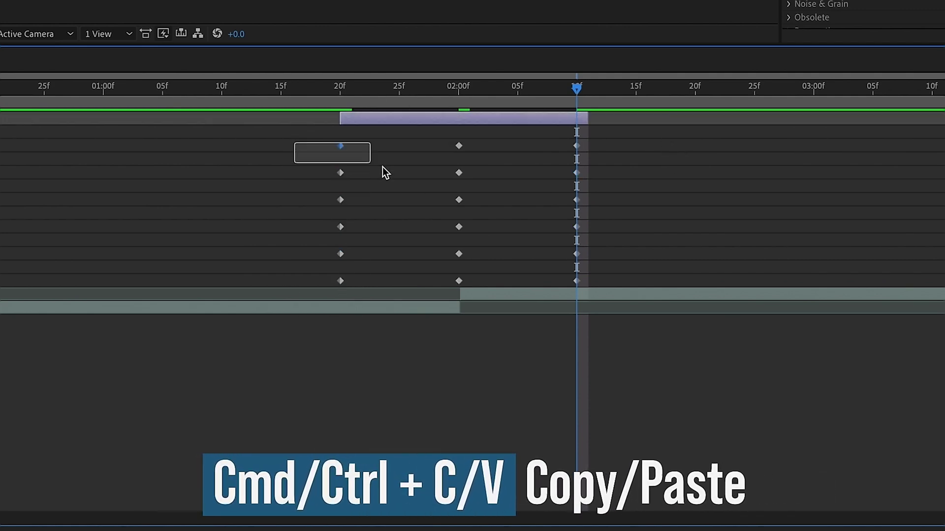
right_click(460, 150)
mouse_move(517, 355)
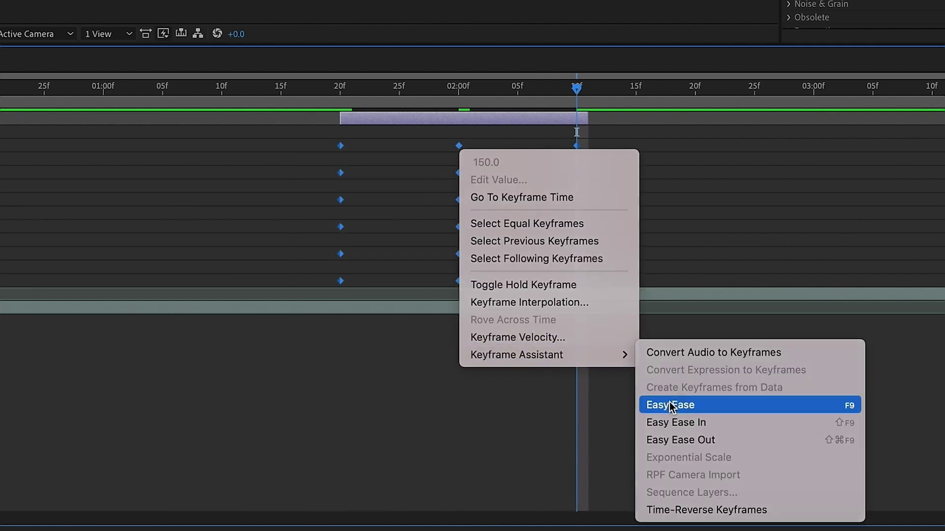
left_click(668, 405)
left_click(340, 129)
- Sharpen the speed curve of the 20f keyframes into a steep peak in the Graph Editor
left_click_drag(431, 177, 421, 325)
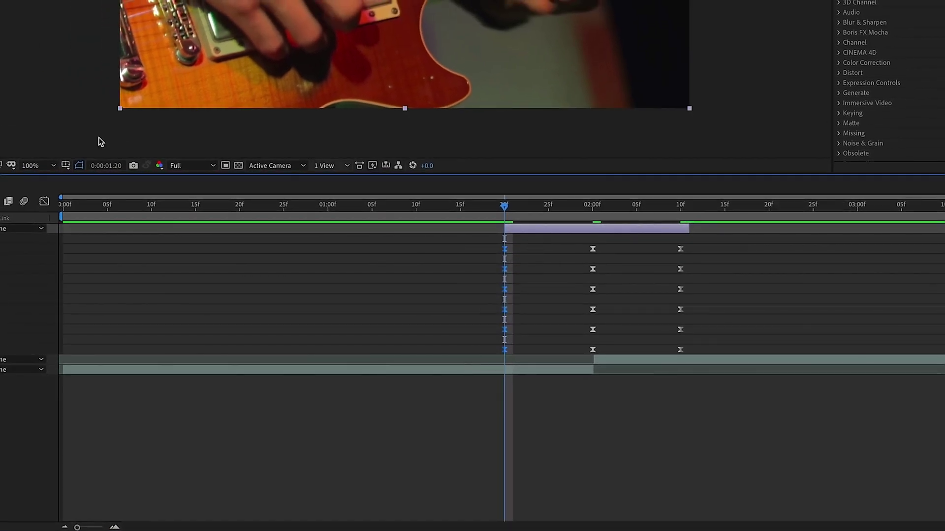
left_click(45, 202)
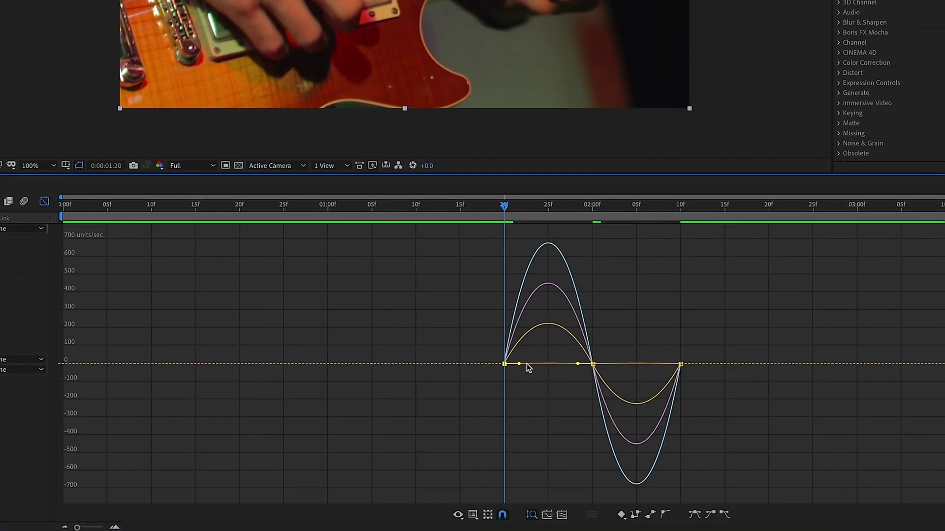
left_click_drag(527, 367, 568, 374)
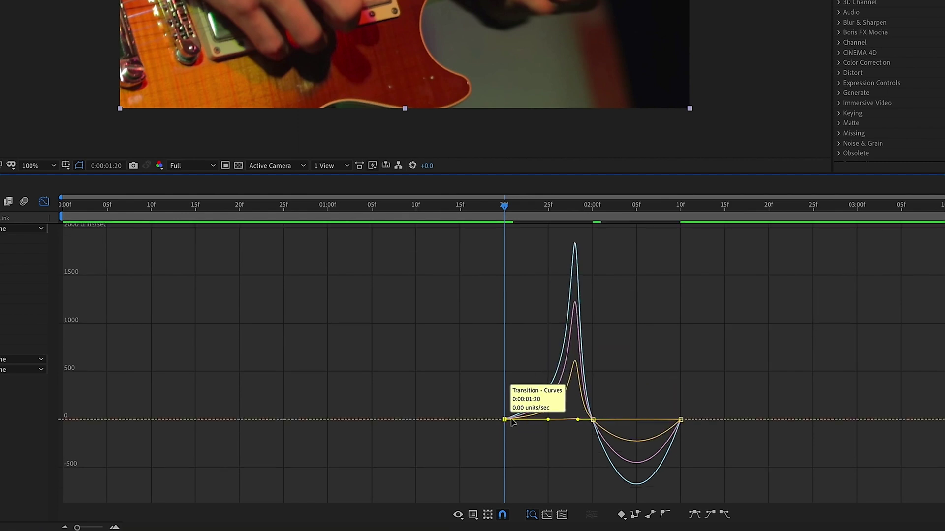
left_click(46, 202)
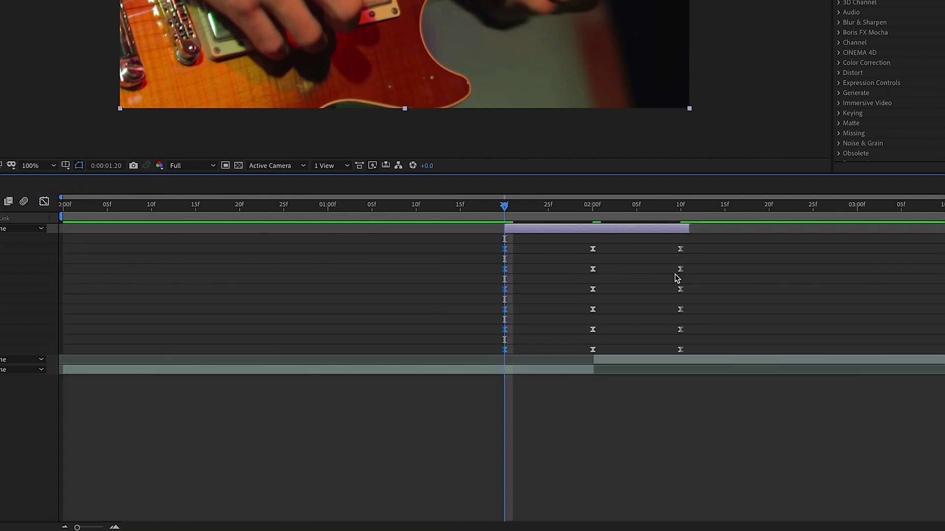
- Sharpen the ease into the final keyframes at 02:10 in the Graph Editor
left_click_drag(668, 244, 701, 360)
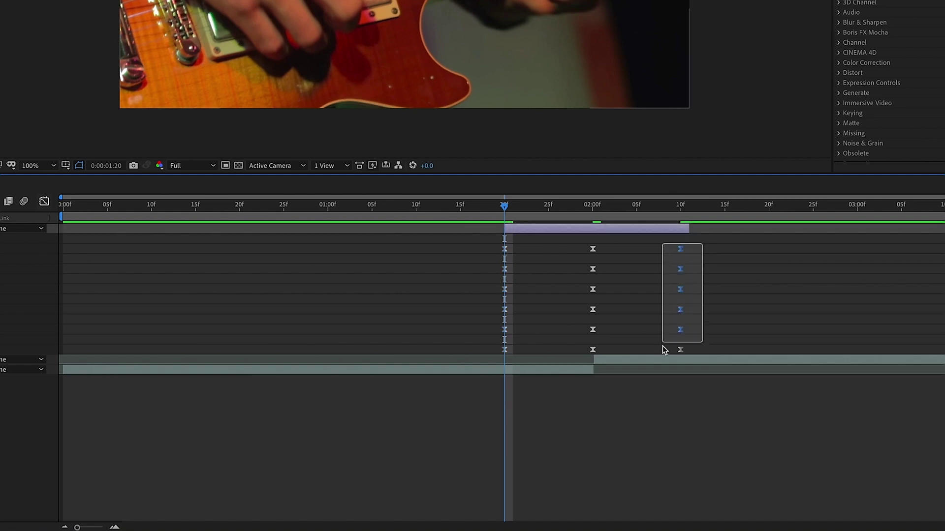
left_click(682, 207)
left_click(46, 203)
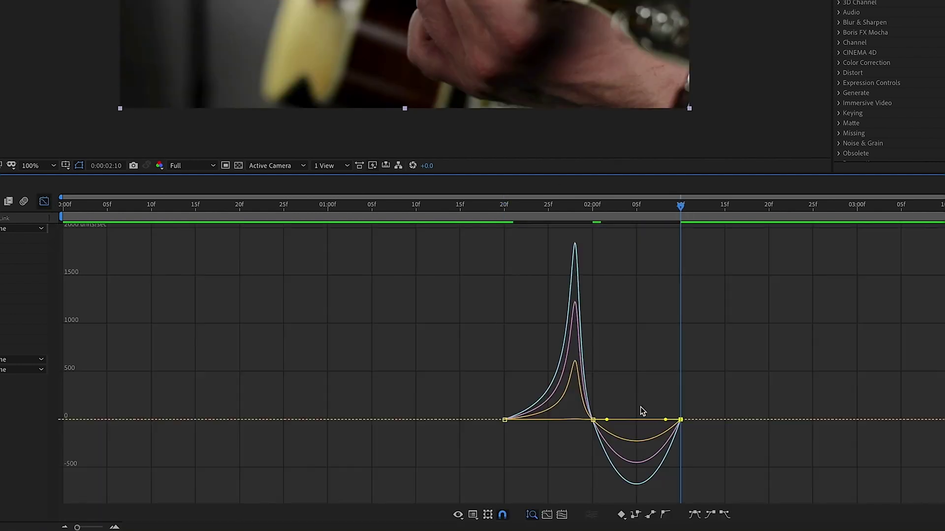
left_click_drag(649, 428, 619, 426)
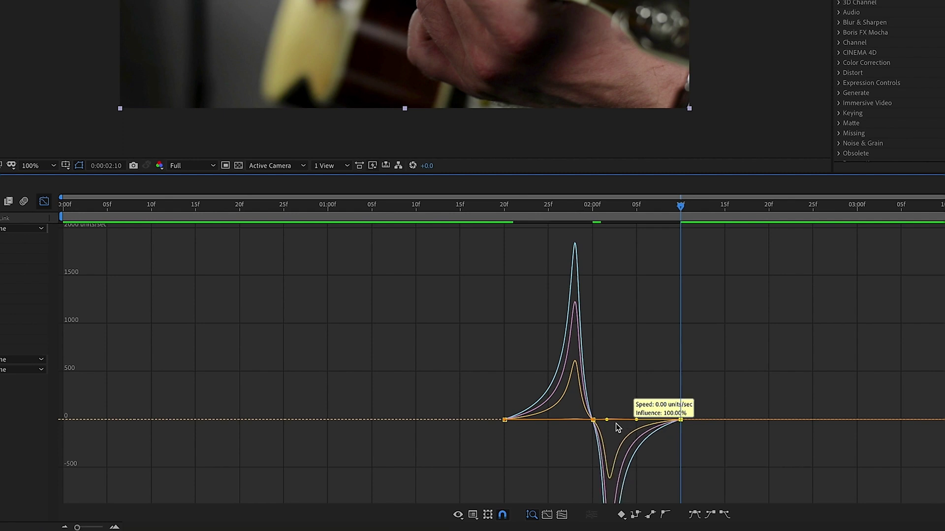
left_click(46, 203)
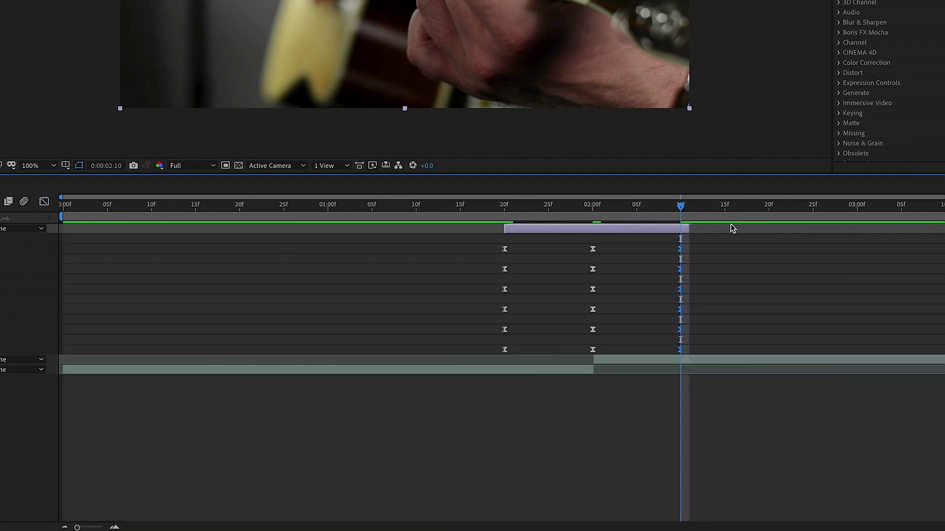
- Set the work area end at 02:25 and its start at 01:00
left_click_drag(680, 207, 813, 208)
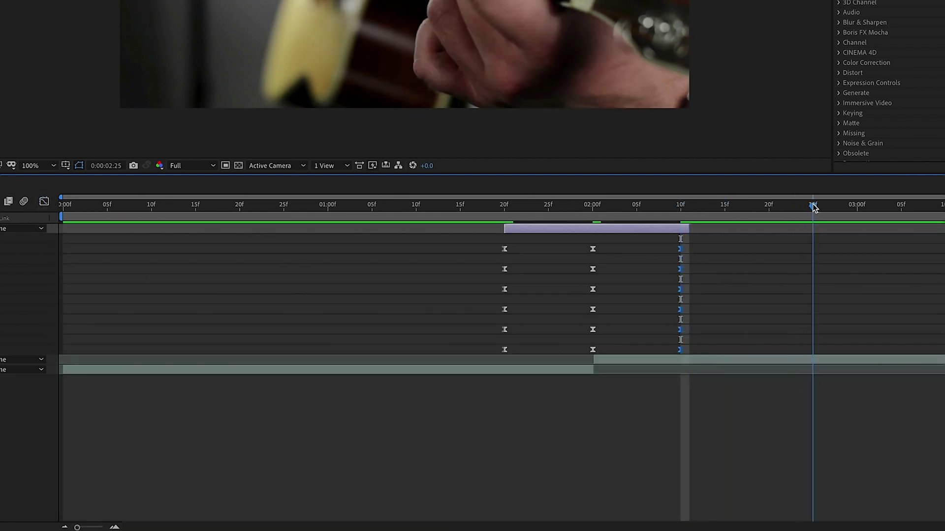
key("n")
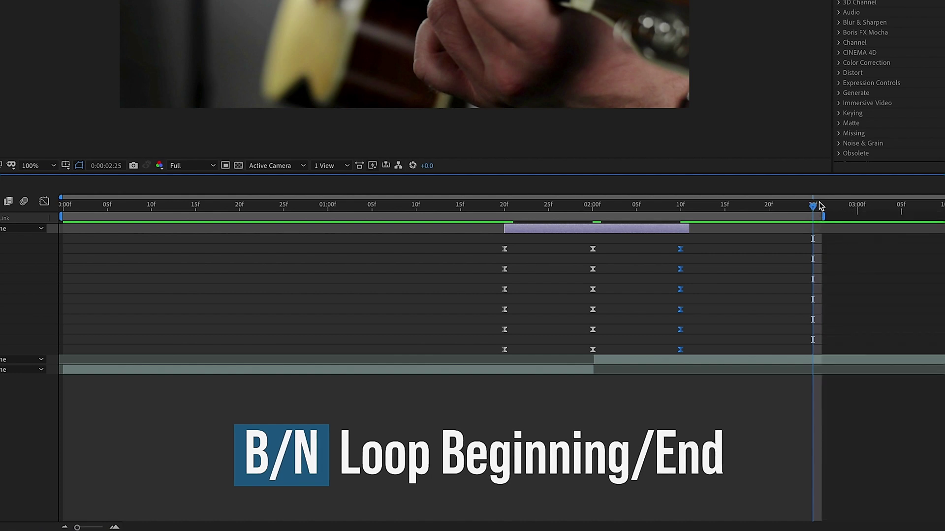
left_click(329, 213)
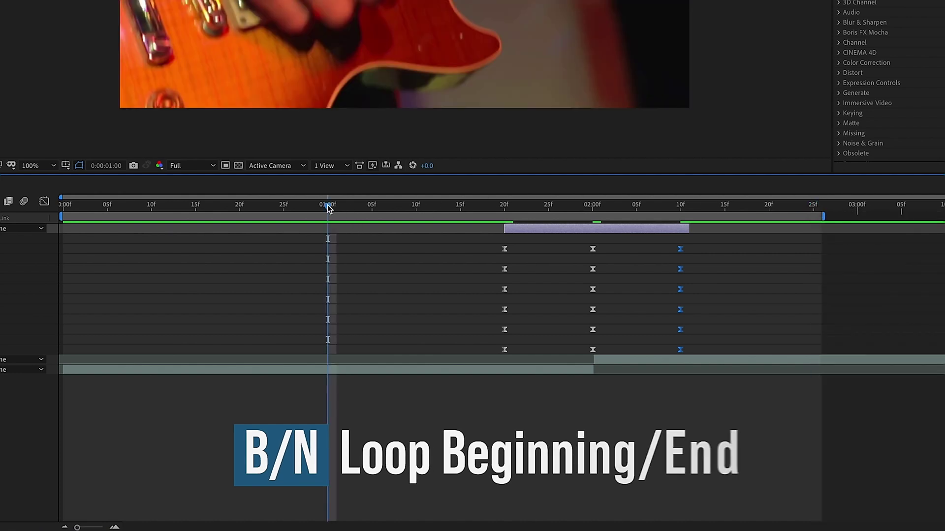
key("b")
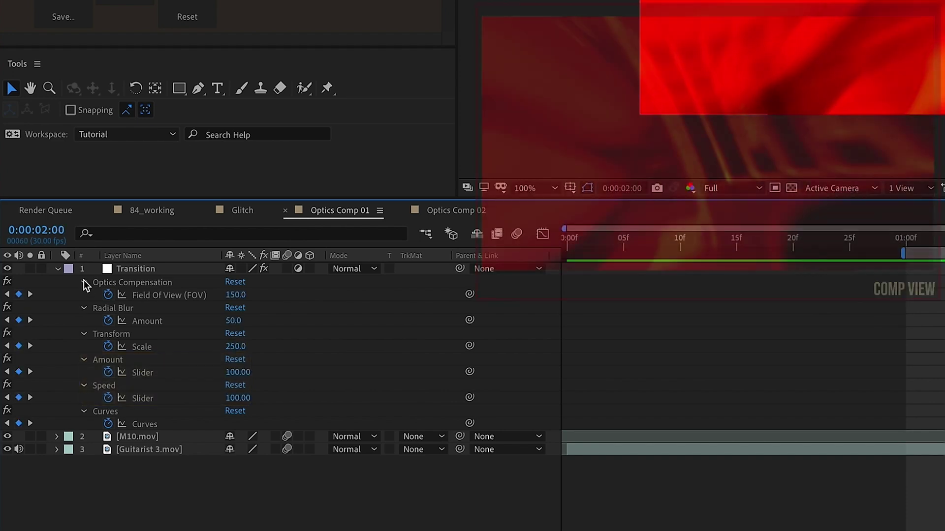
- Collapse the Transition layer's effect groups, including Curves, and select the layer
left_click(84, 283)
left_click(83, 307)
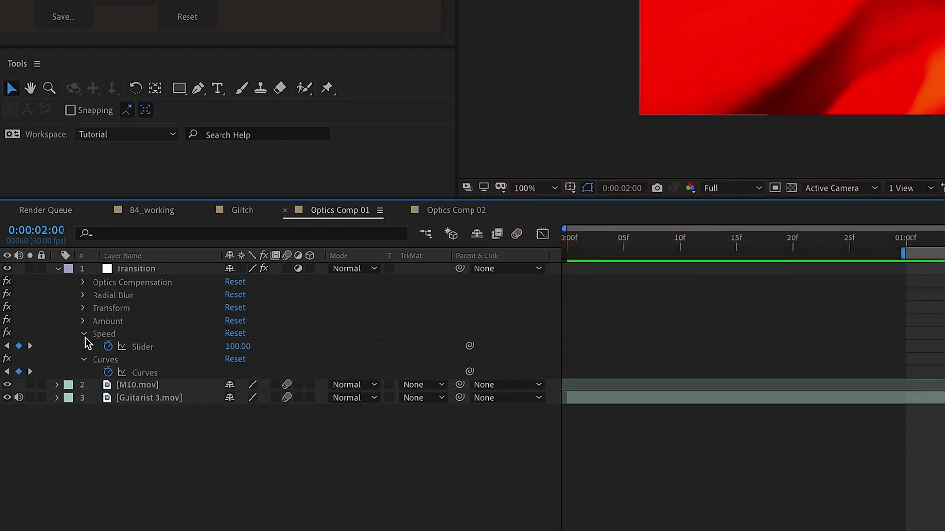
left_click(84, 333)
left_click(83, 347)
left_click(172, 268)
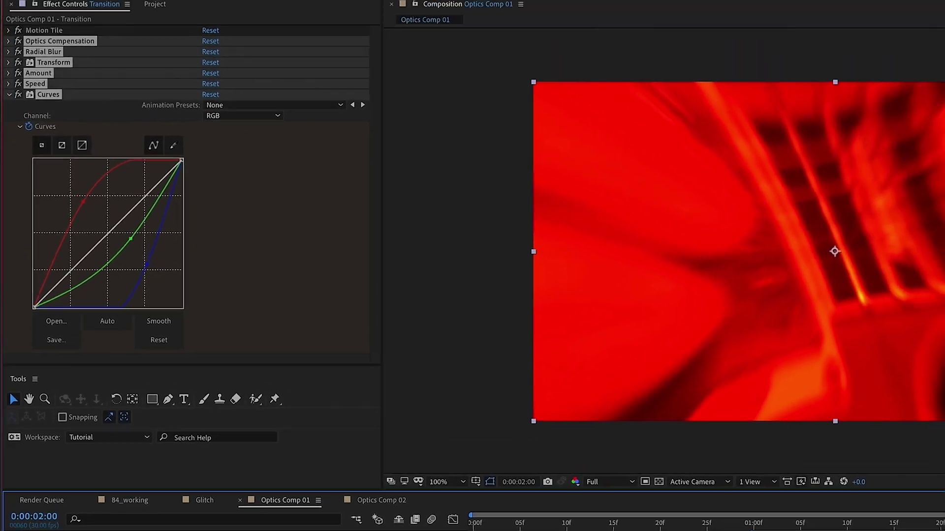
- Save an animation preset to Documents/Adobe/After Effects 2020/User Presets/7_Minute_AE
left_click(295, 21)
left_click(318, 26)
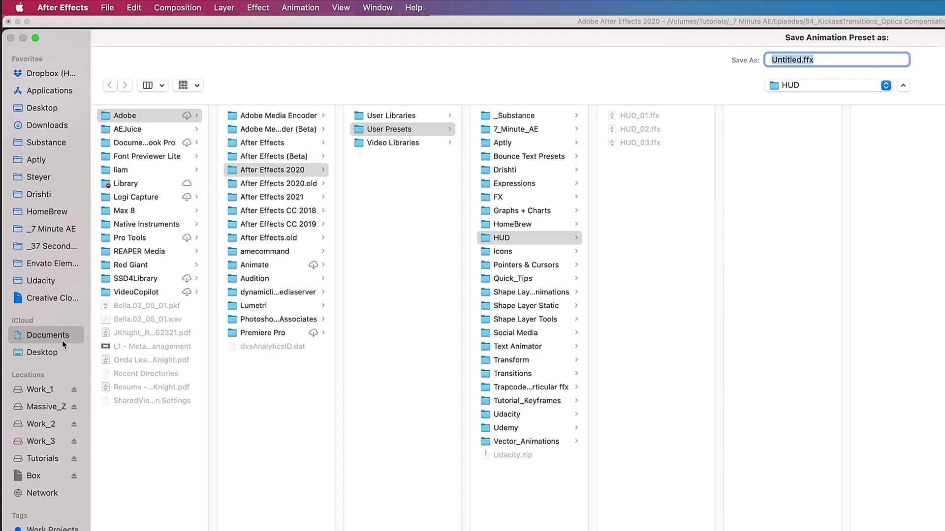
left_click(56, 334)
left_click(131, 115)
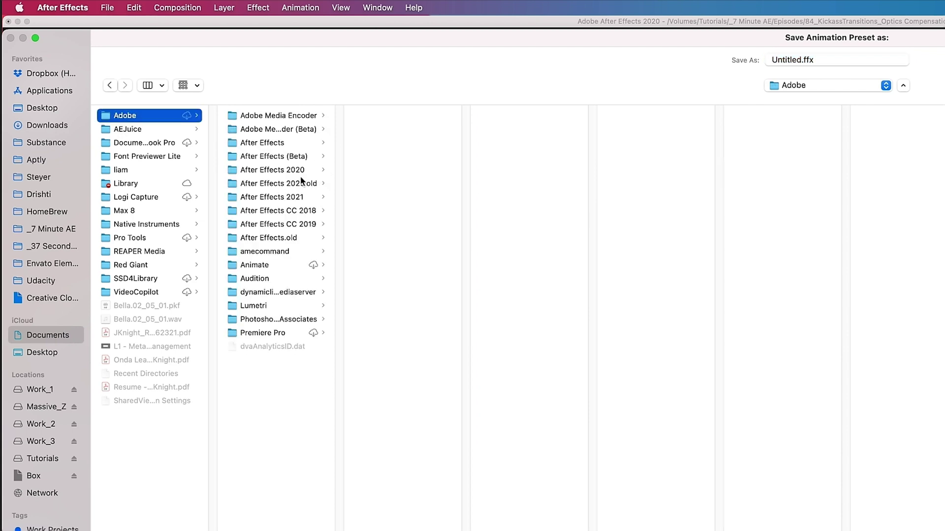
left_click(294, 170)
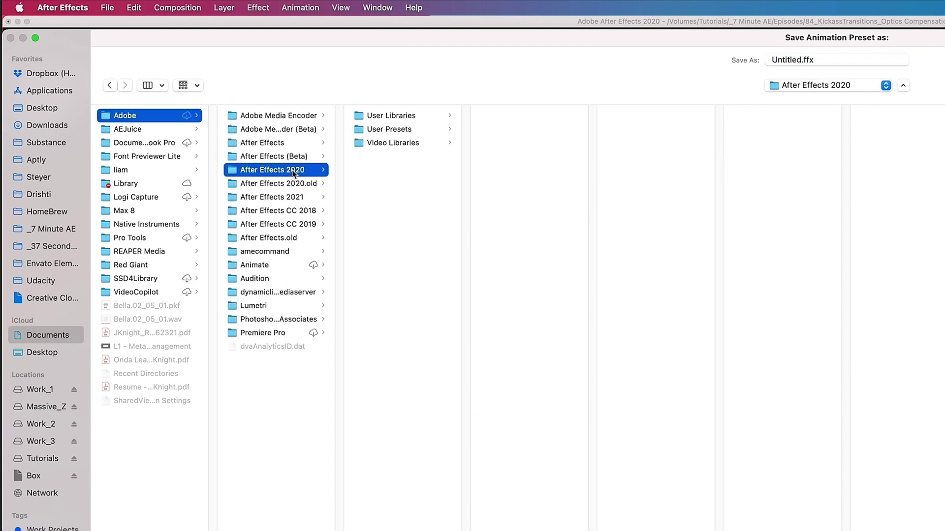
left_click(389, 129)
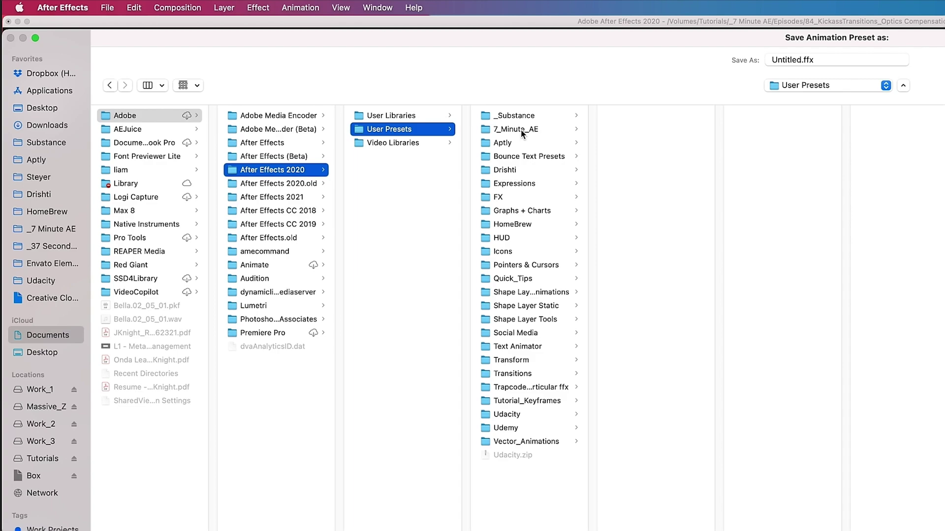
left_click(514, 131)
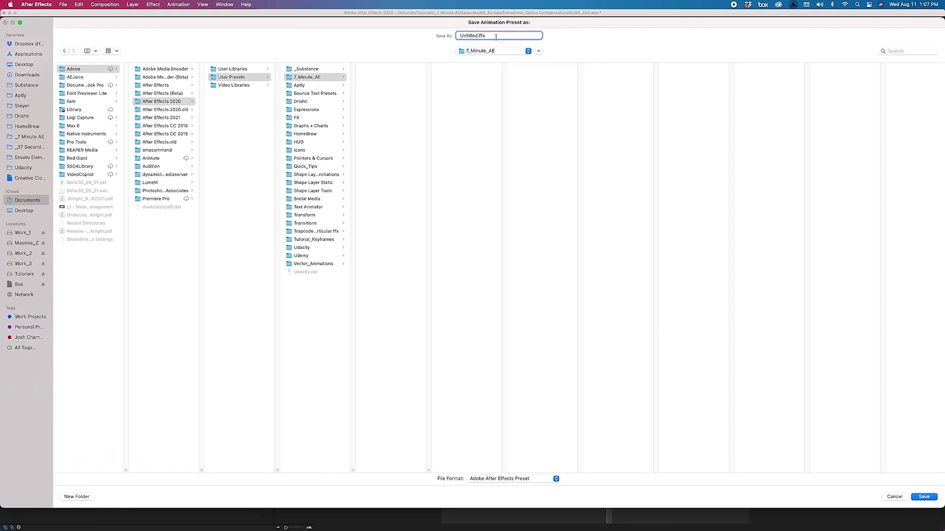
key("ctrl+a")
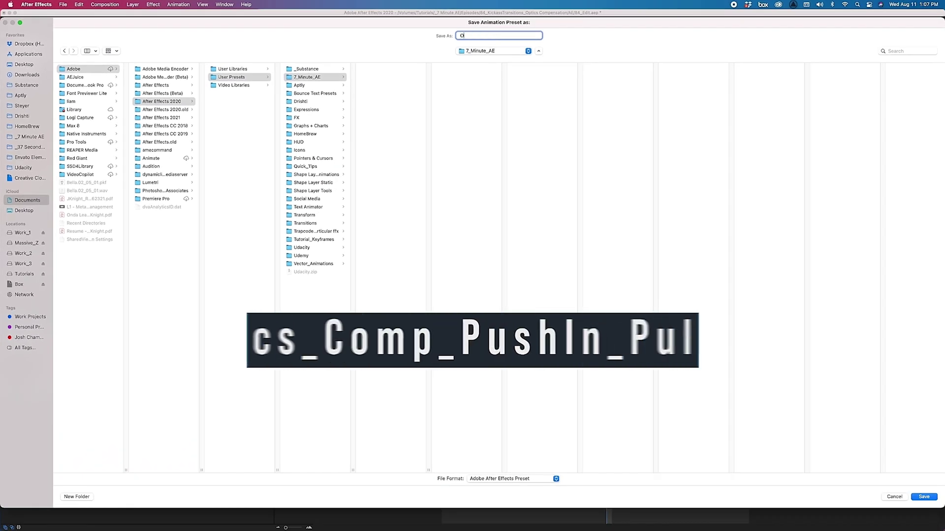
type("Optics_Comp")
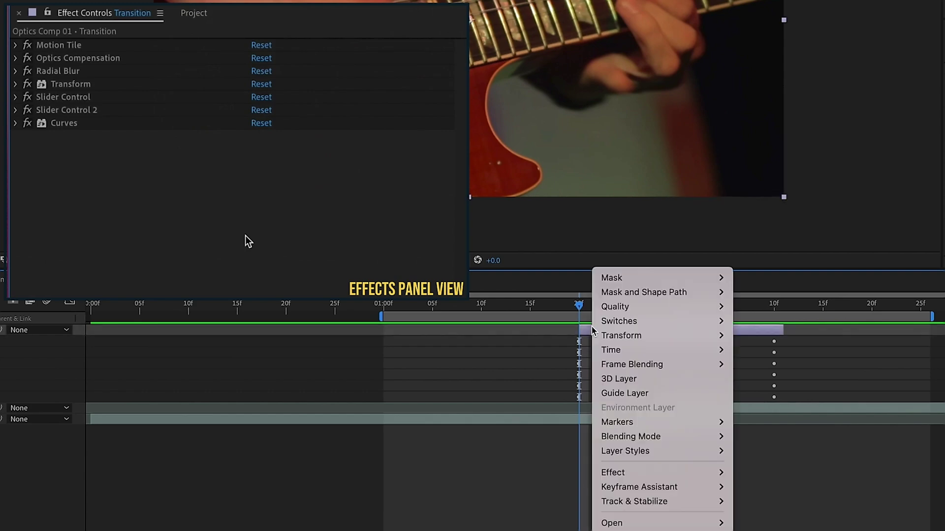
mouse_move(613, 473)
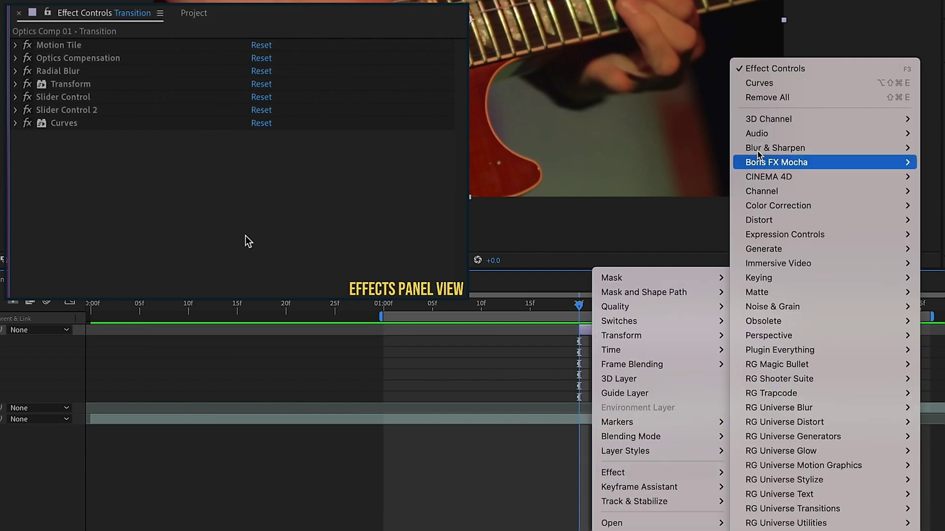
- Remove all effects from the Transition layer with Effect > Remove All
left_click(763, 98)
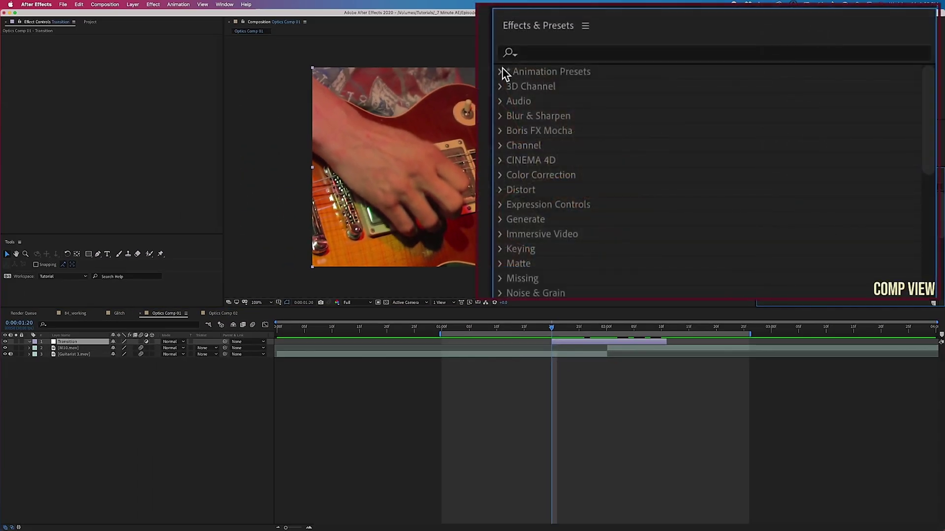
- Apply Optics_Comp_PushIn_PullOut from User Presets > 7_Minute_AE at the in-point and preview it
left_click(502, 72)
left_click(515, 101)
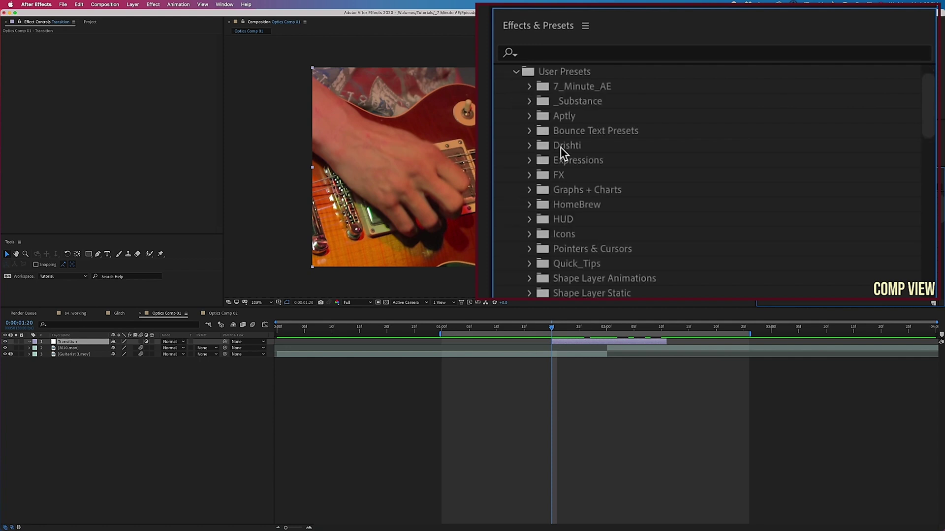
left_click(530, 86)
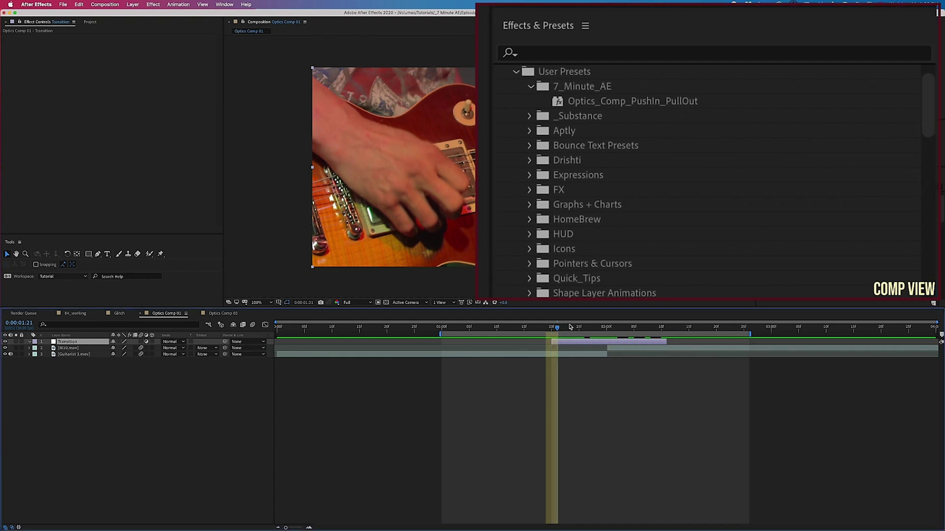
left_click_drag(552, 328, 604, 328)
key("i")
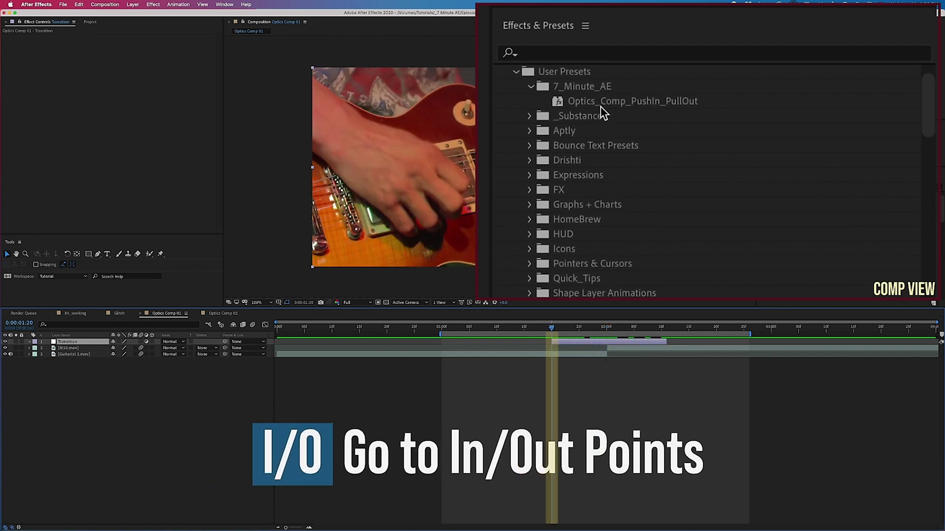
double_click(561, 101)
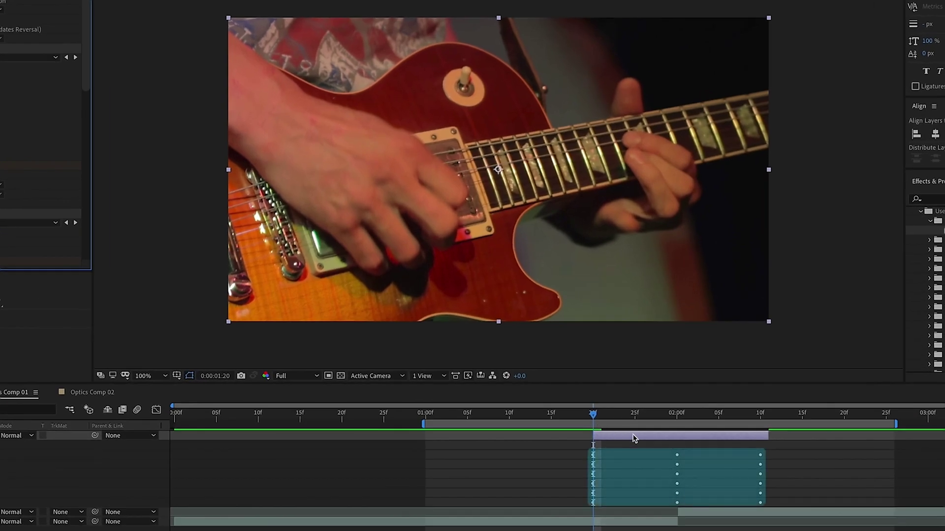
key("space")
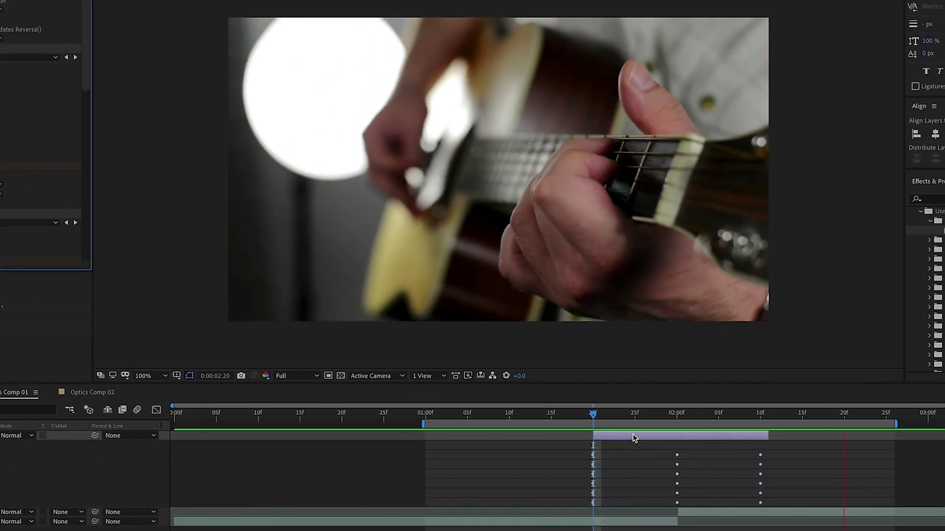